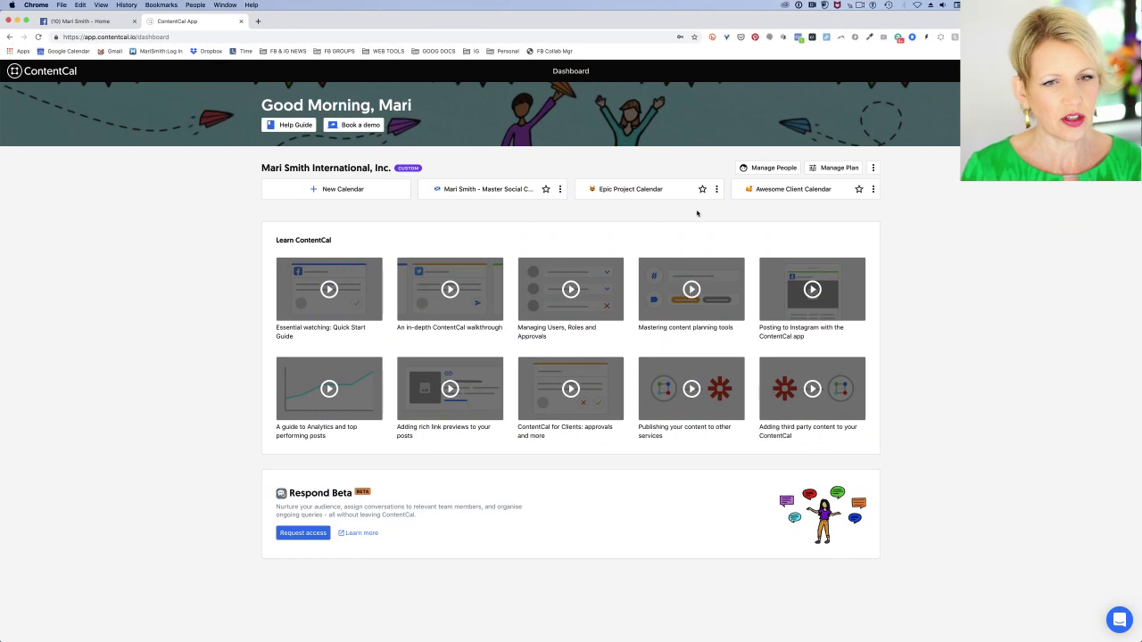
Open the Master Social Calendar in week view and look through the scheduled posts of every channel, including the blog row
click(470, 190)
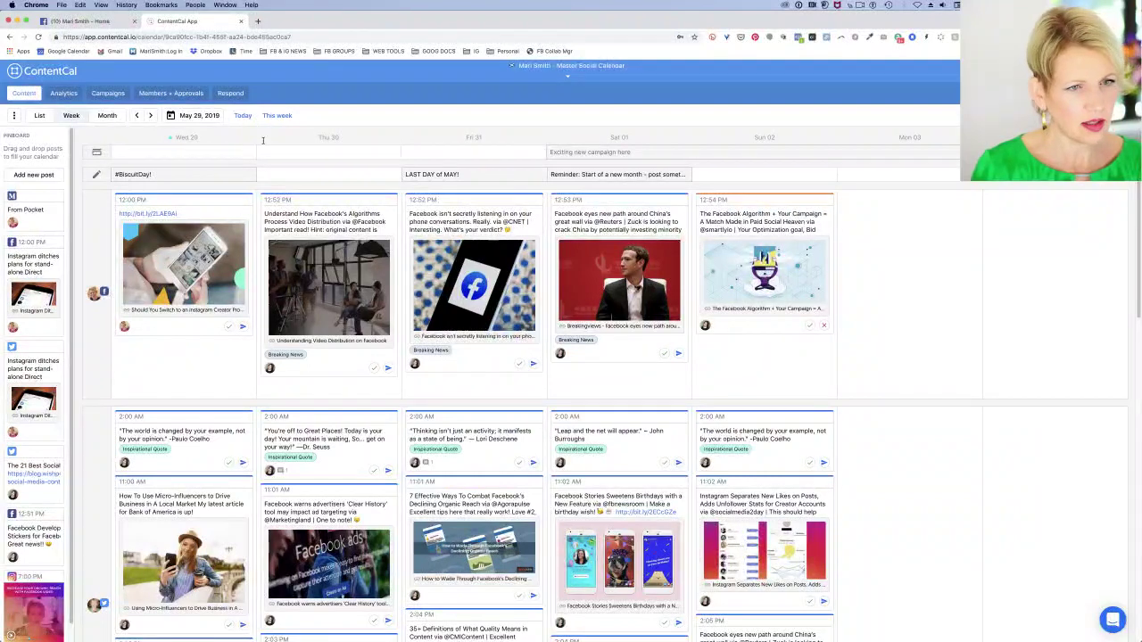
click(70, 115)
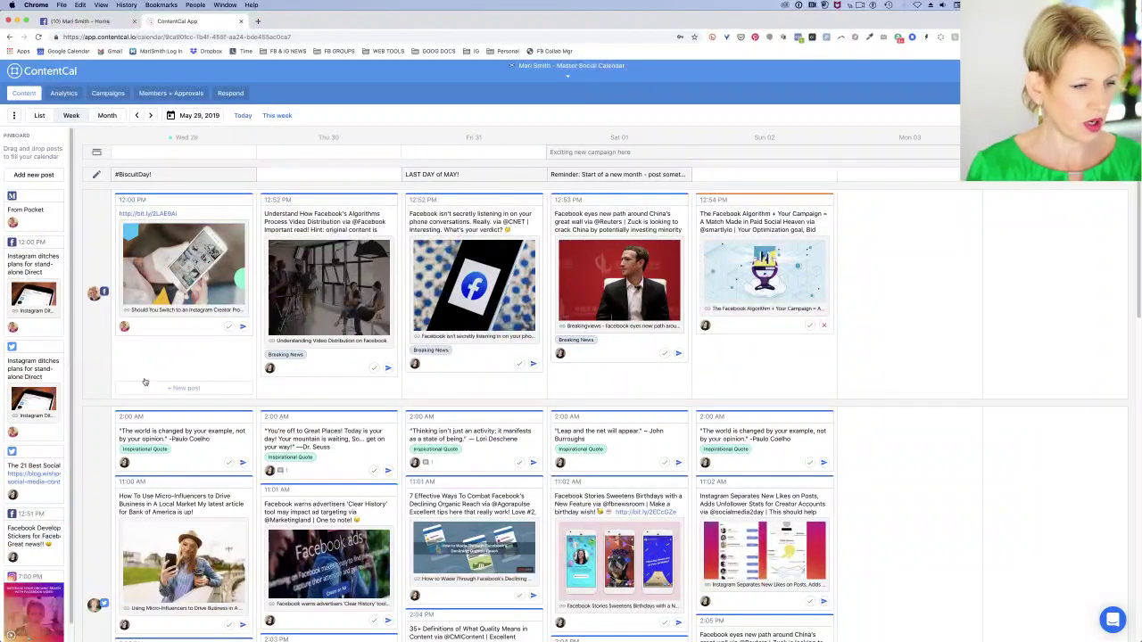
scroll(91, 382, down, 3)
scroll(91, 382, down, 1)
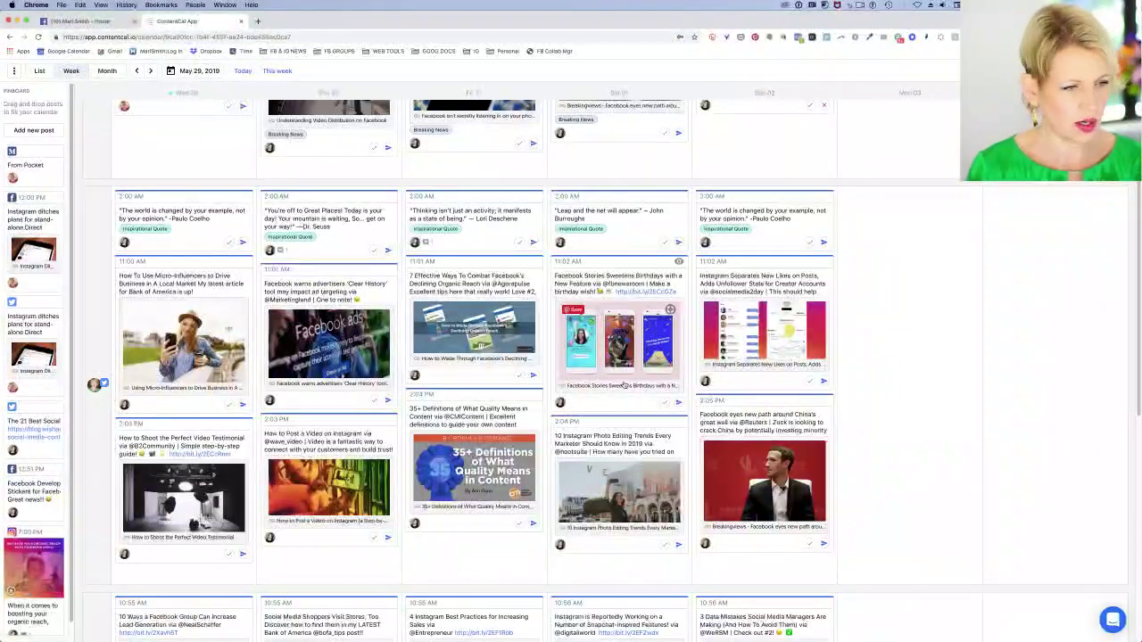
scroll(107, 412, down, 5)
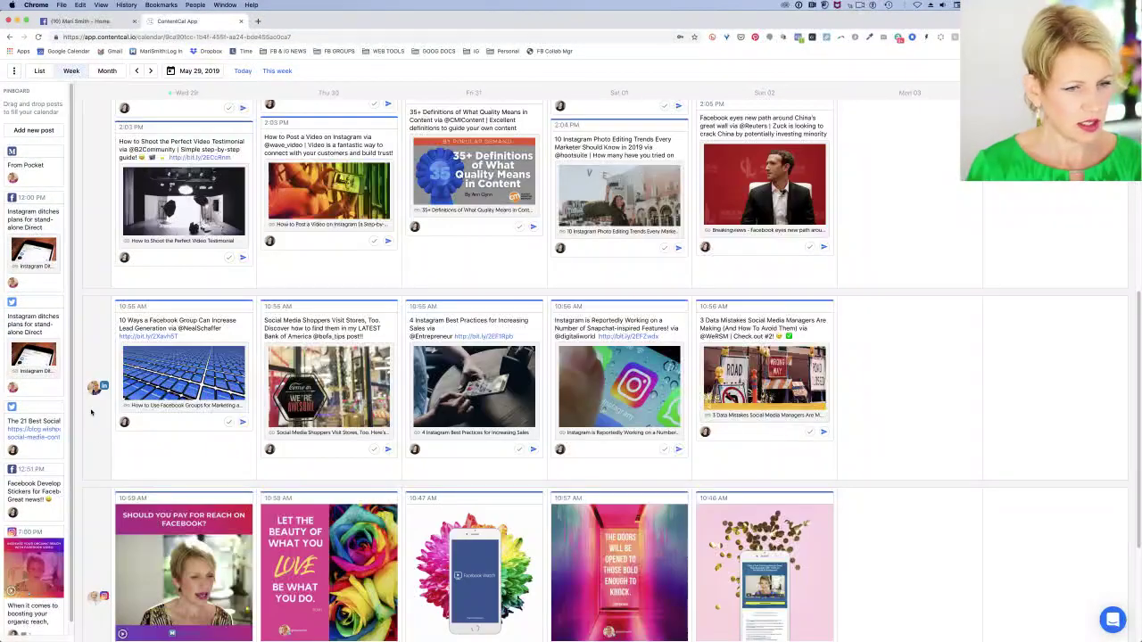
scroll(112, 446, down, 1)
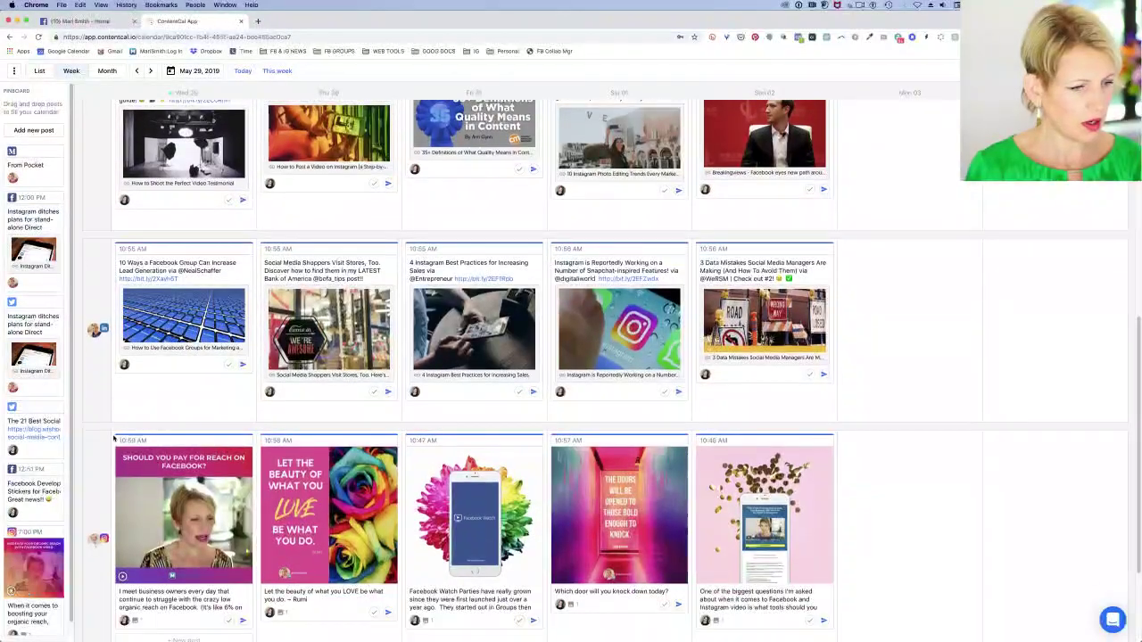
scroll(133, 517, down, 1)
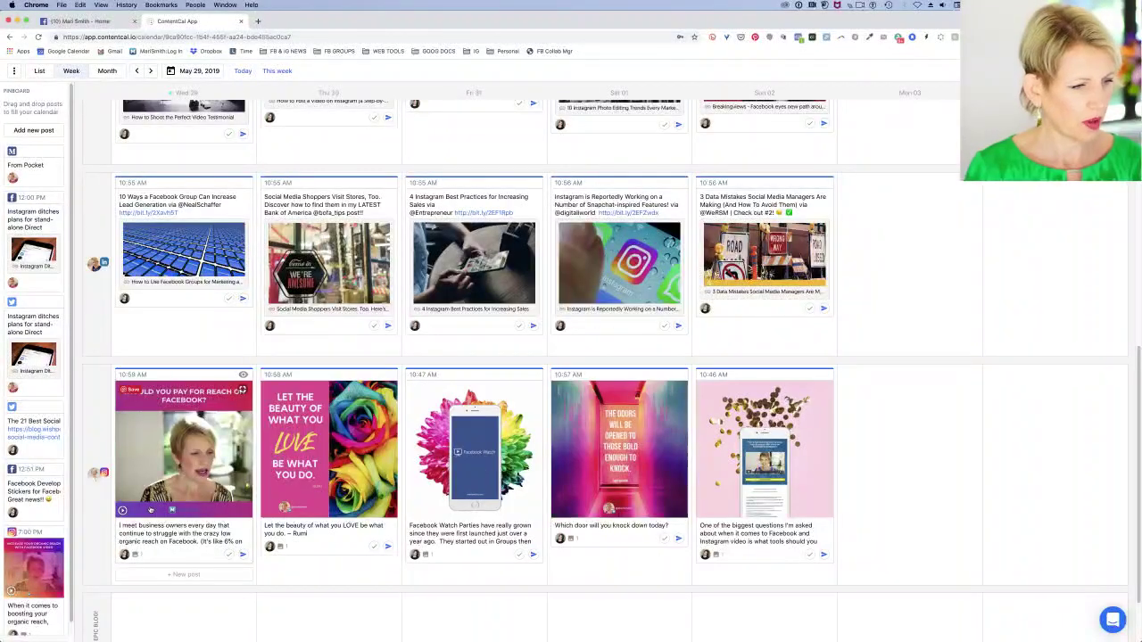
scroll(105, 465, down, 1)
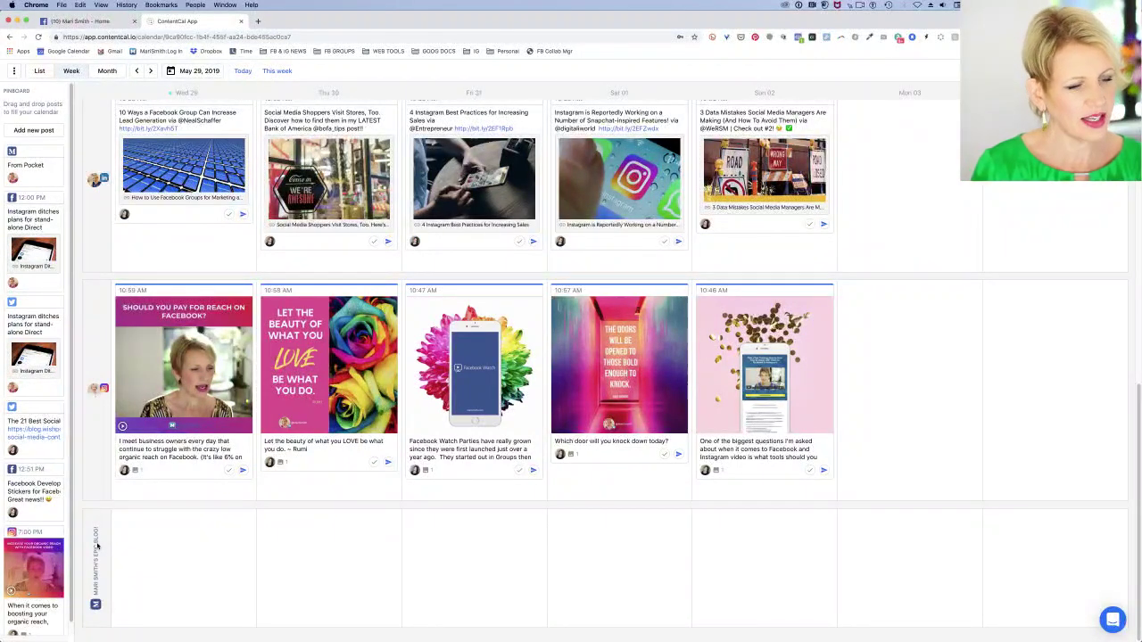
scroll(143, 570, up, 10)
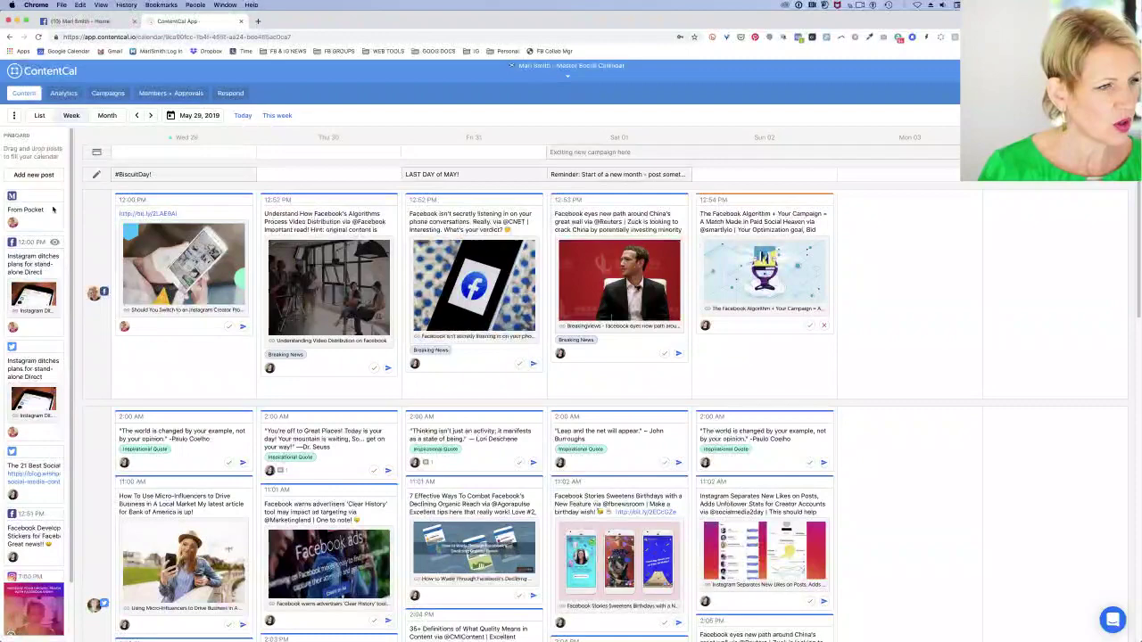
Try to add an image from a web search for "cookie" to a new Facebook post on May 29, and discard the post
click(184, 390)
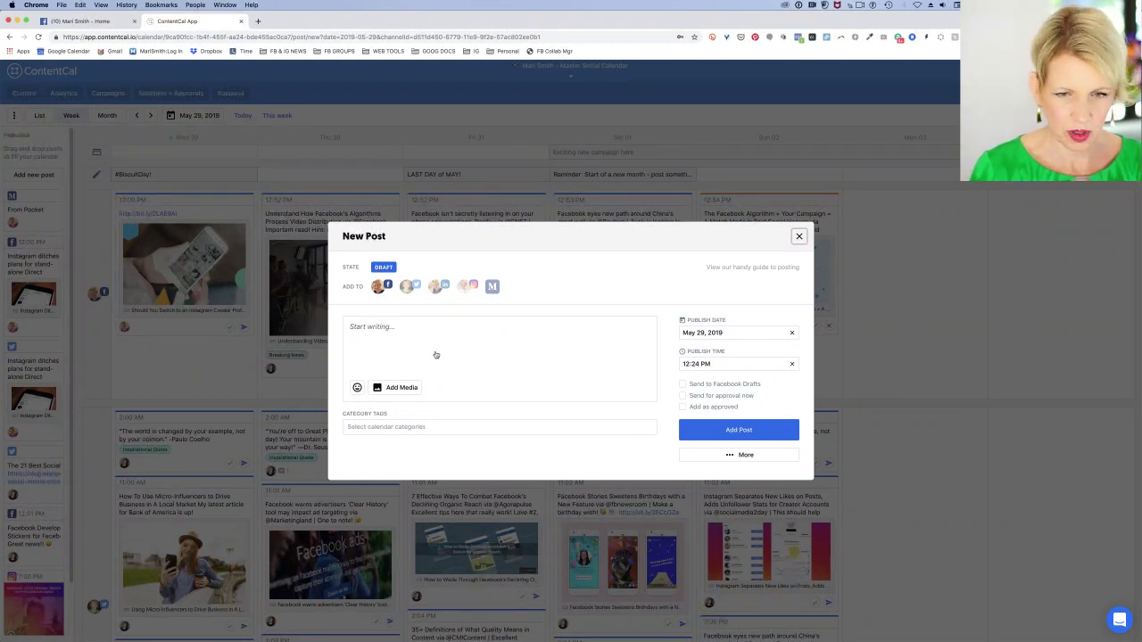
click(410, 391)
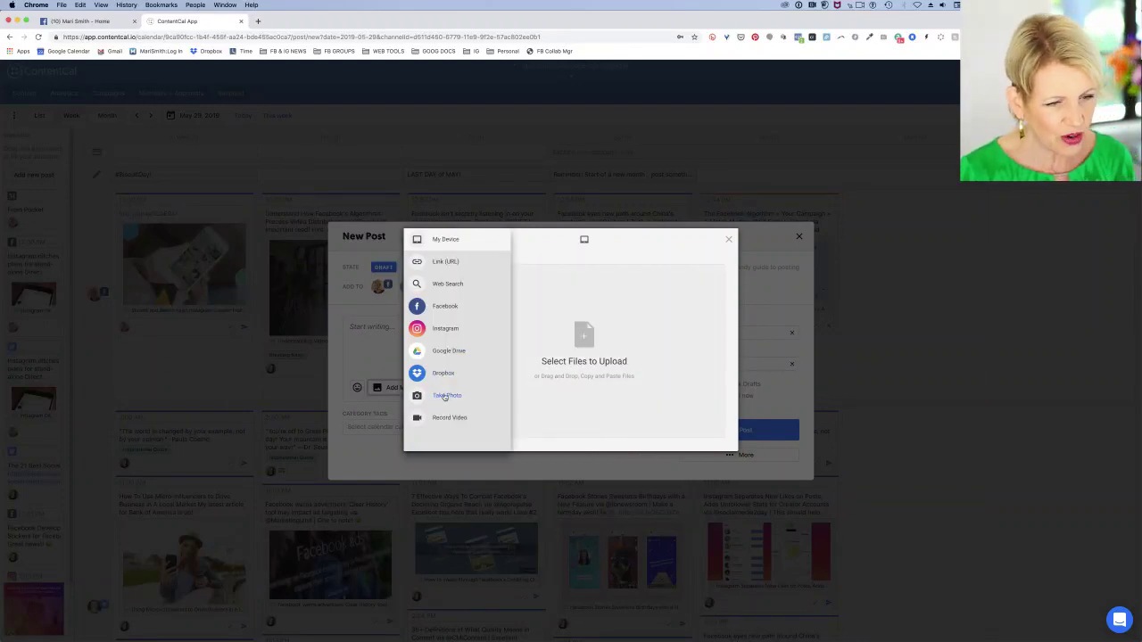
click(448, 286)
click(551, 350)
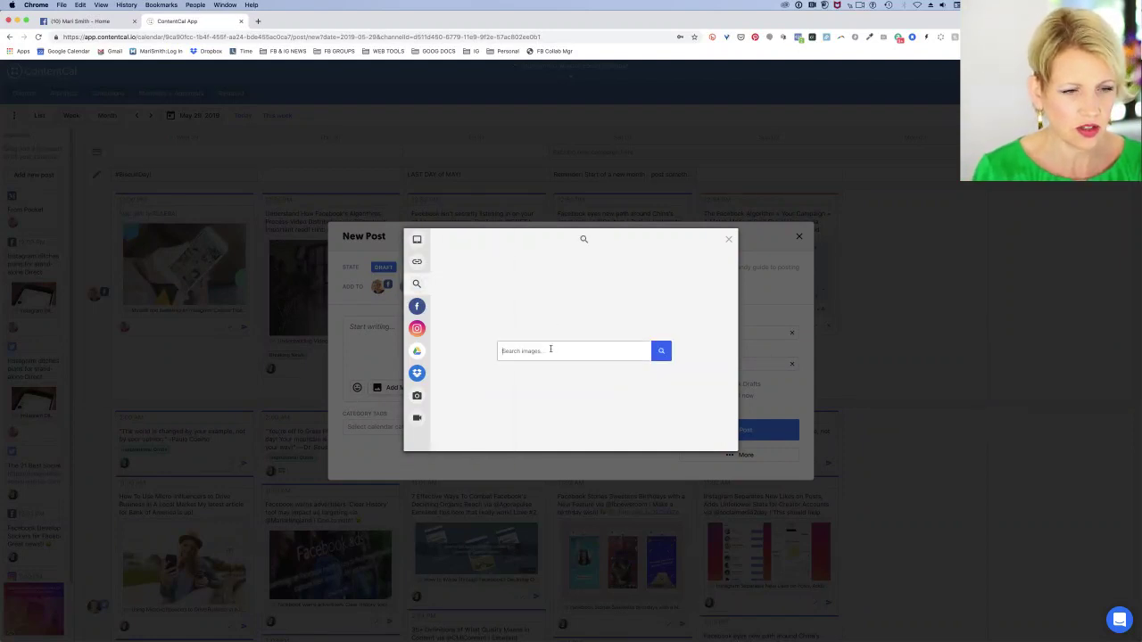
text(cookie)
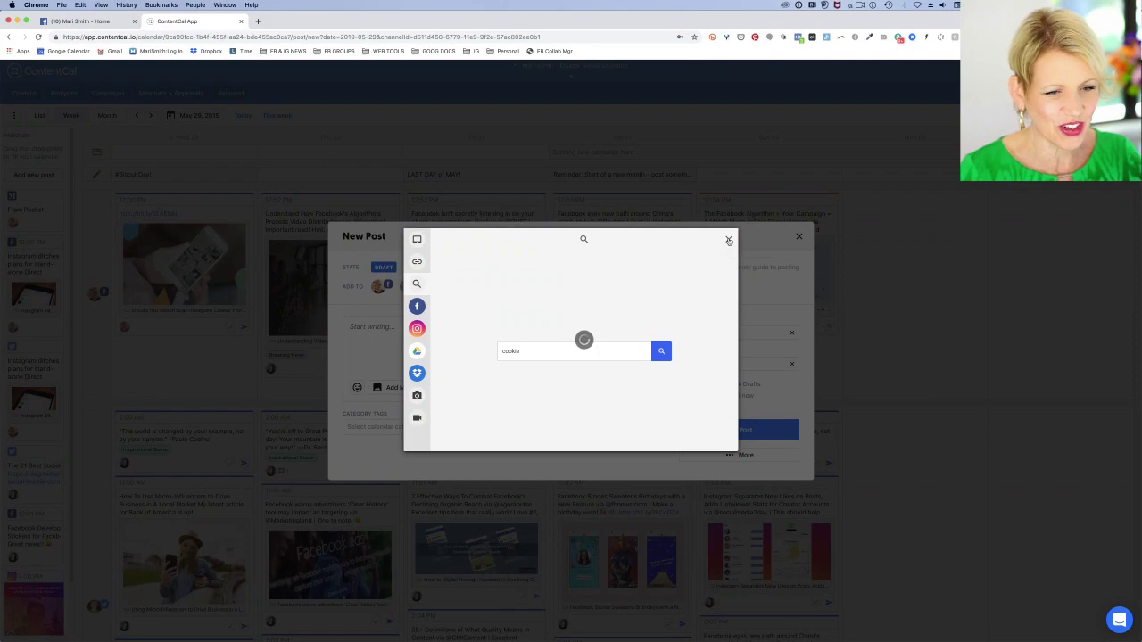
click(728, 241)
click(799, 236)
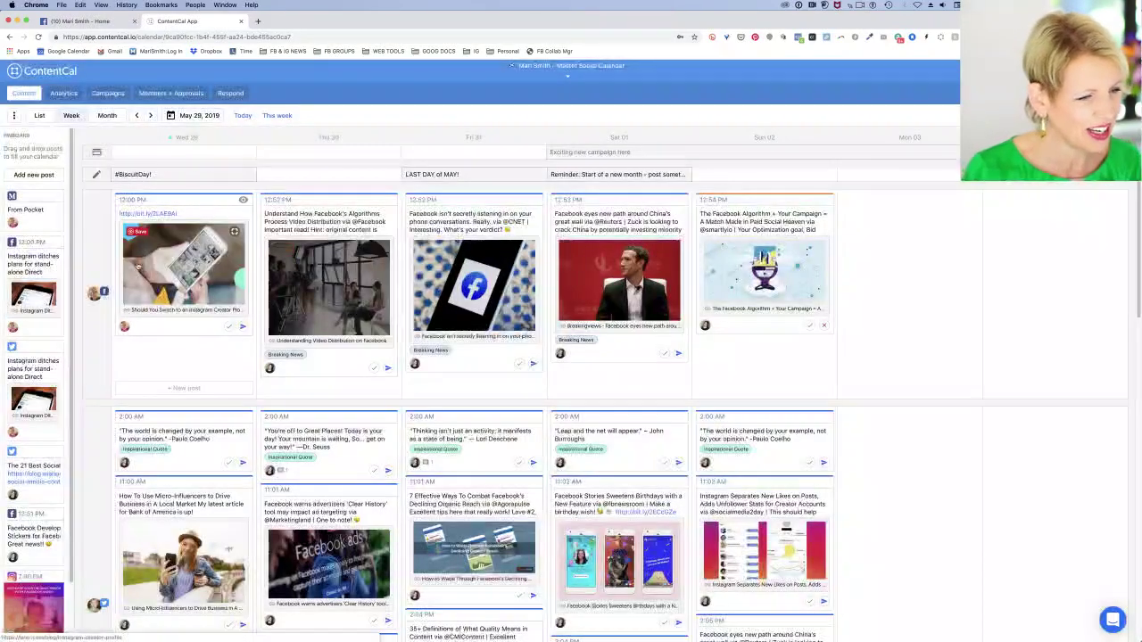
Retry the web image search for "cookie" in another new Facebook post on May 29, and close it without adding it
click(184, 389)
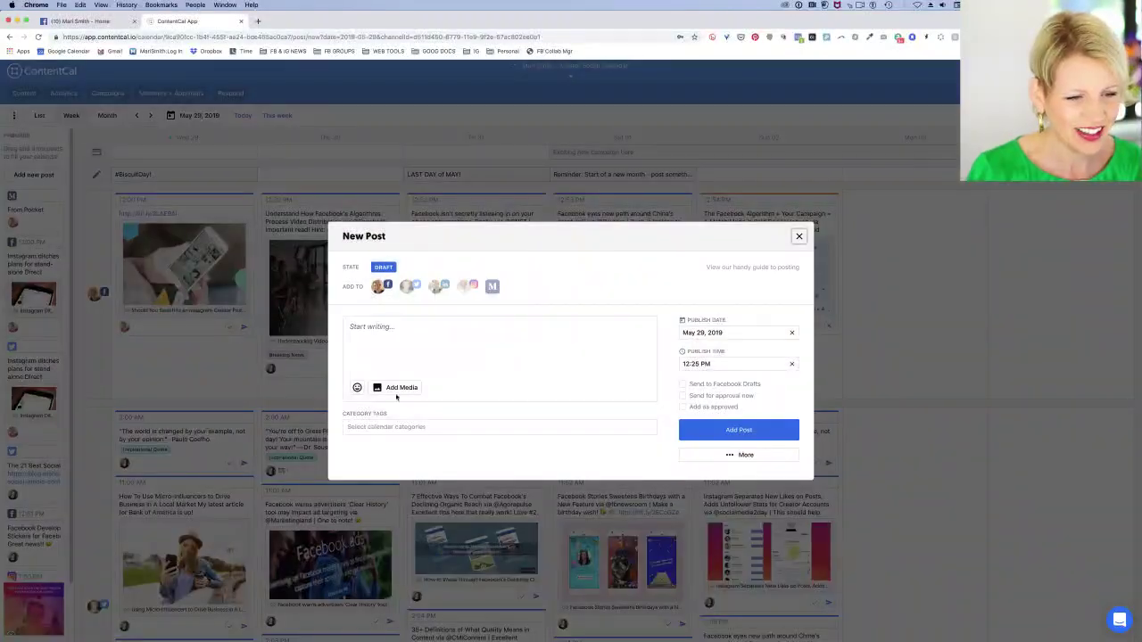
click(389, 387)
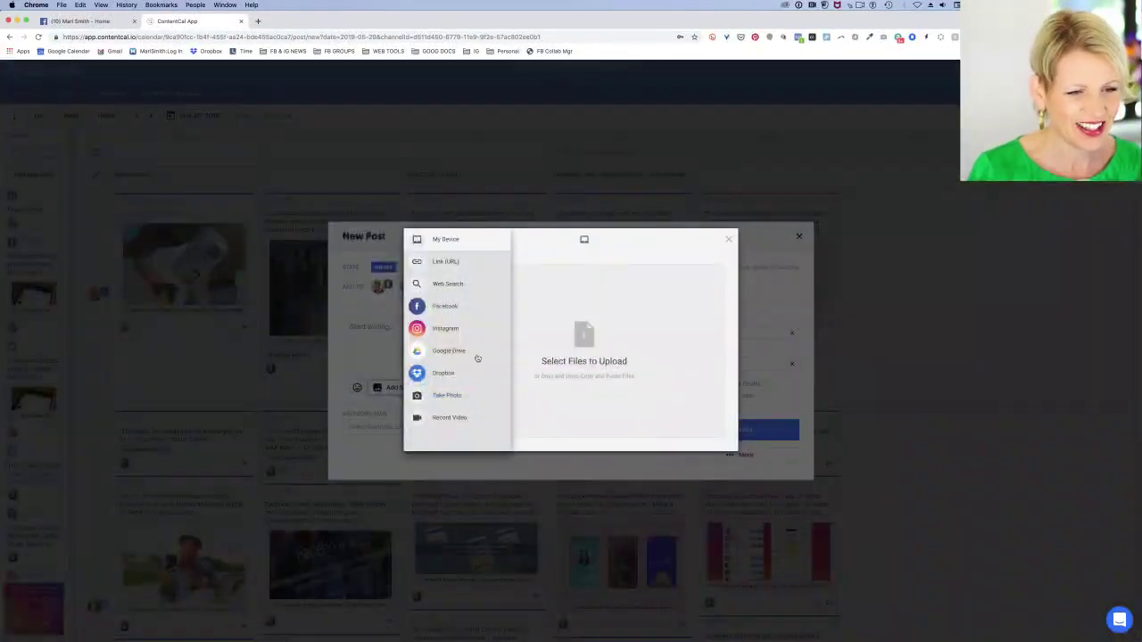
click(448, 283)
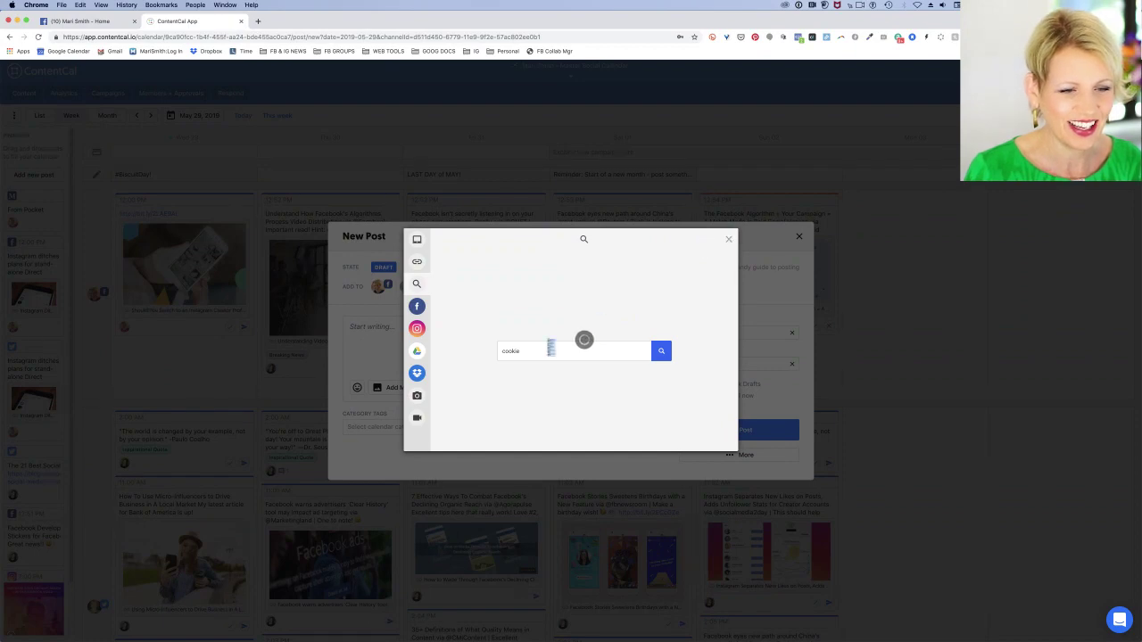
click(729, 239)
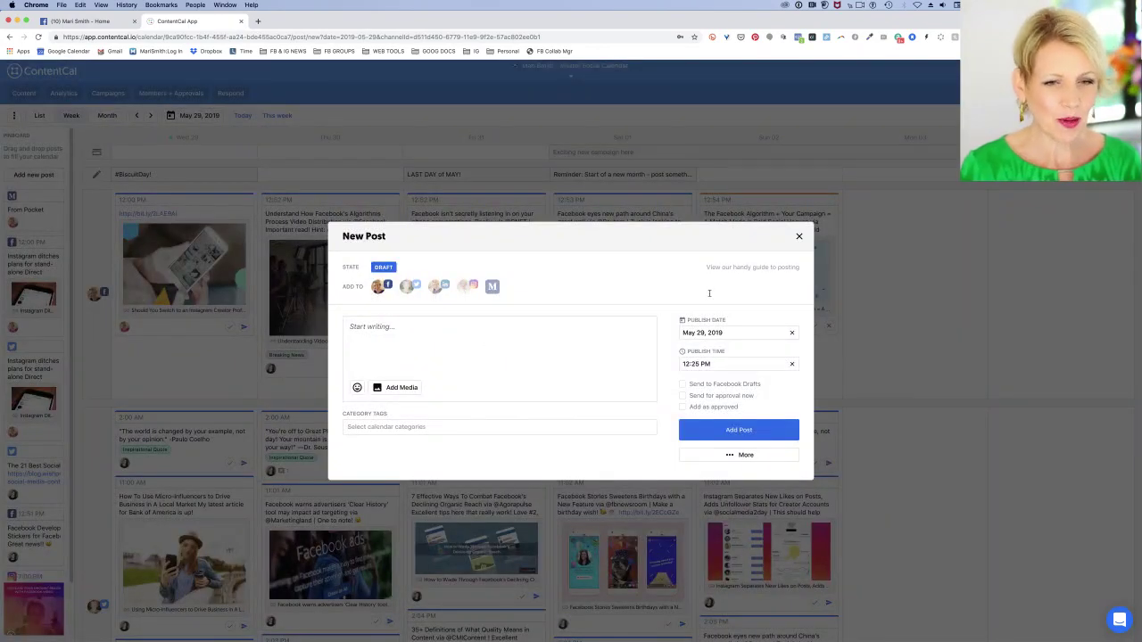
click(799, 238)
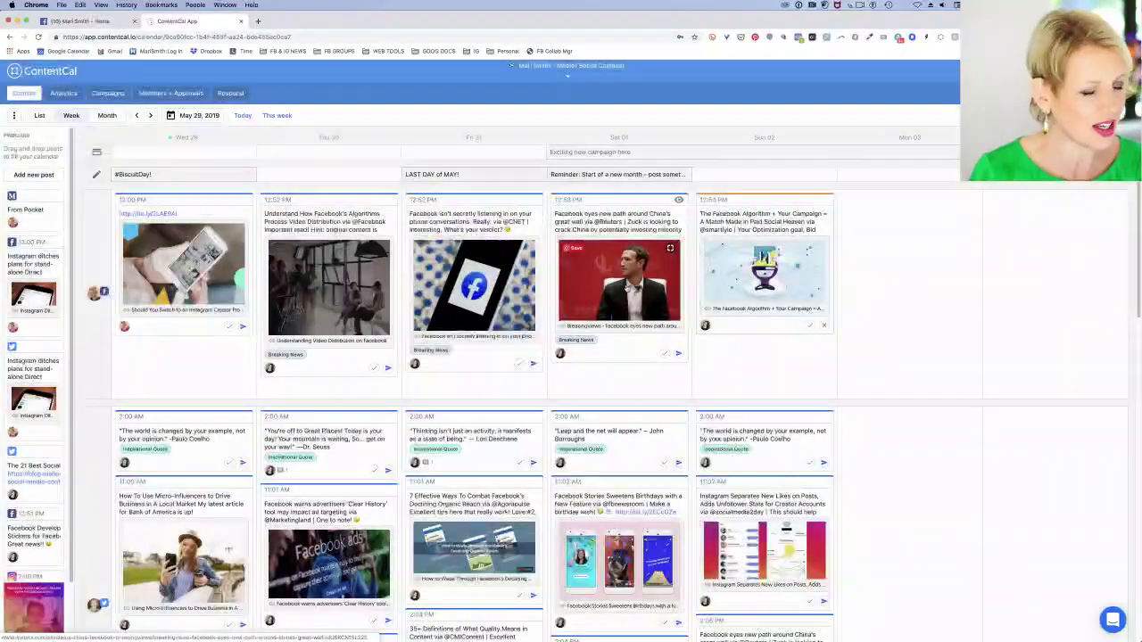
Add the text "Should you switch to an Instagram Creator profile?" above the link in Wednesday's 12:00 PM Facebook draft
click(180, 330)
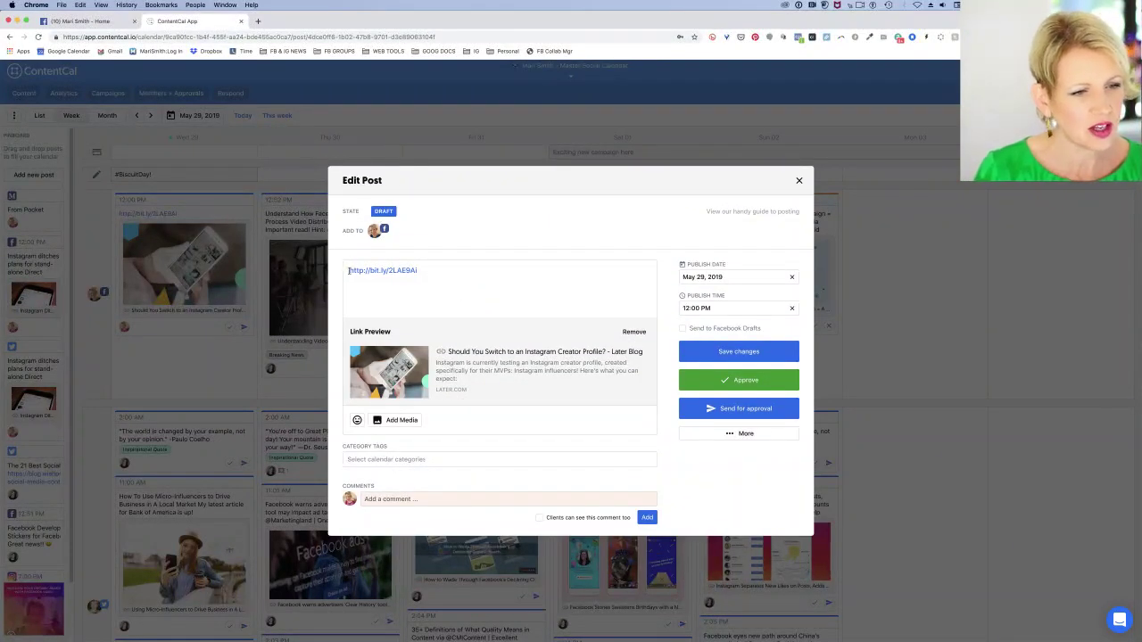
click(351, 270)
key(Return)
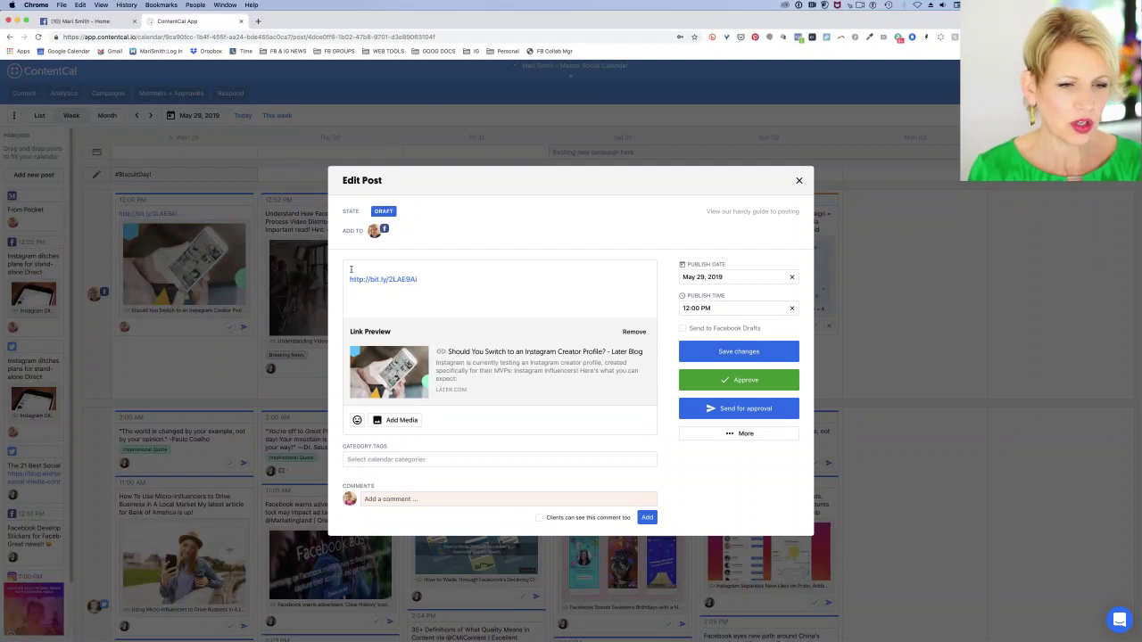
key(alt+BackSpace)
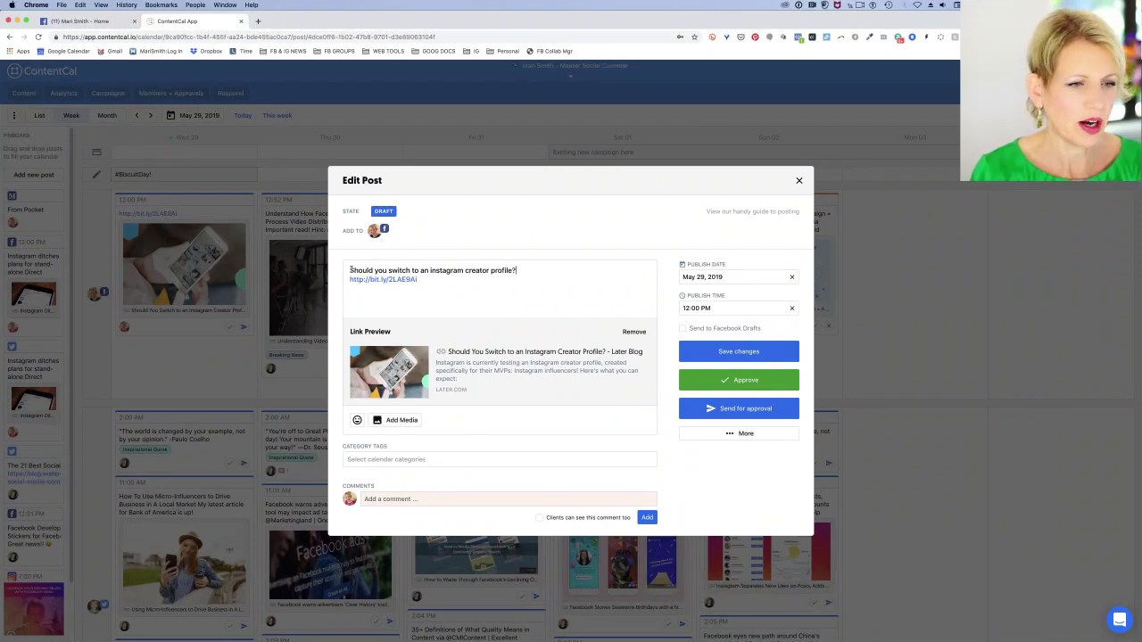
click(467, 272)
key(BackSpace)
text(C)
double_click(431, 271)
text(Instagram)
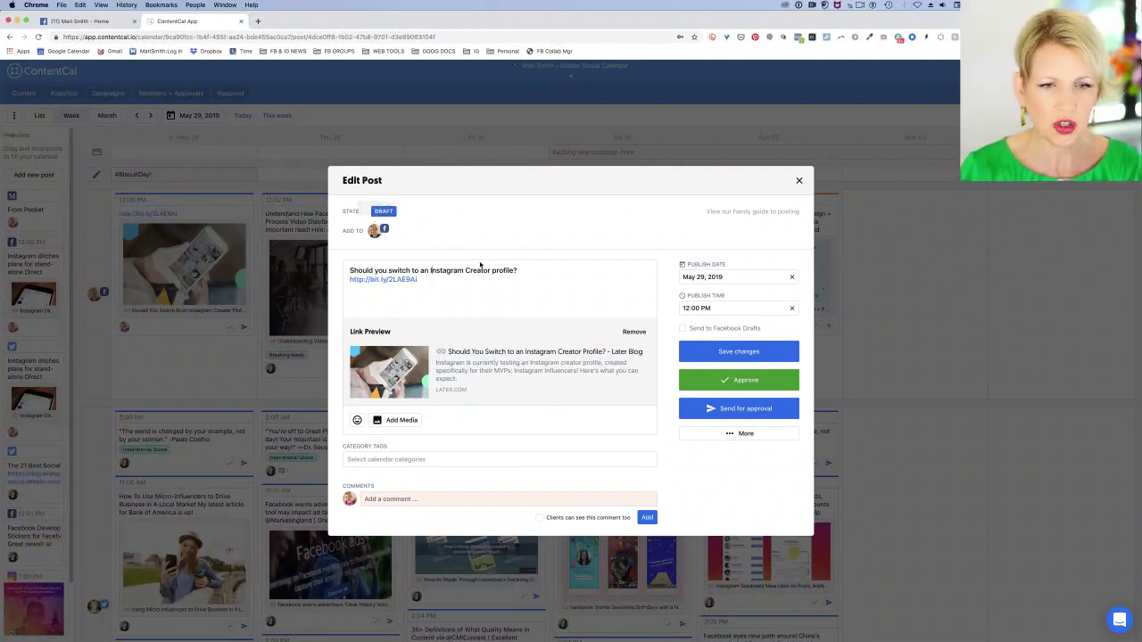
Set the post's publish time to 2:05 PM and save the changes
click(776, 309)
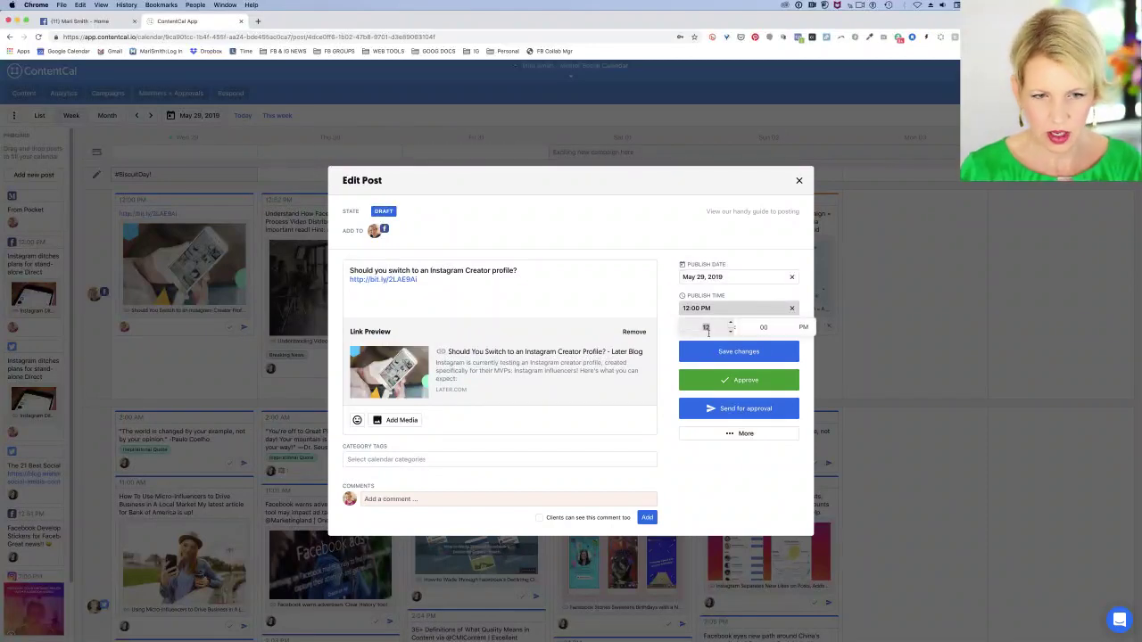
click(708, 330)
text(2)
click(763, 327)
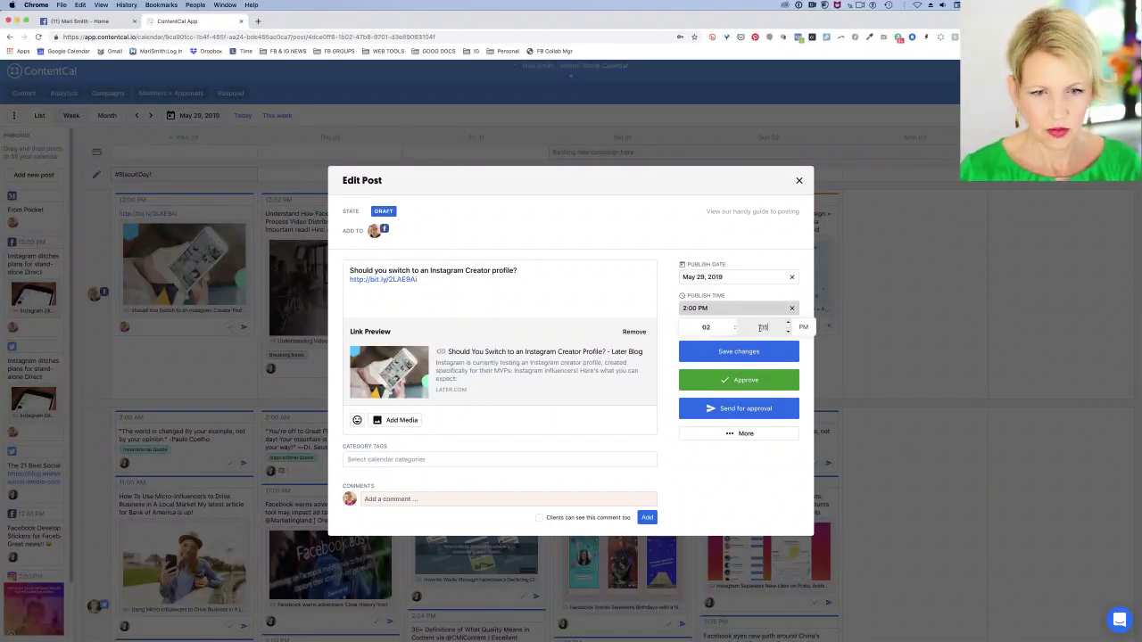
click(667, 238)
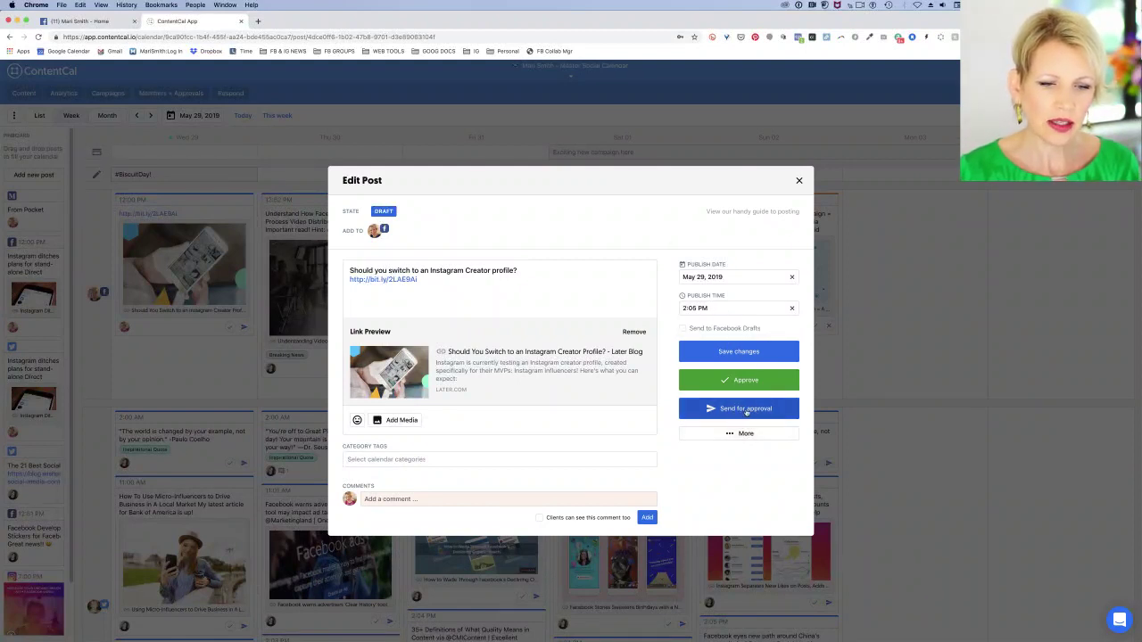
click(755, 351)
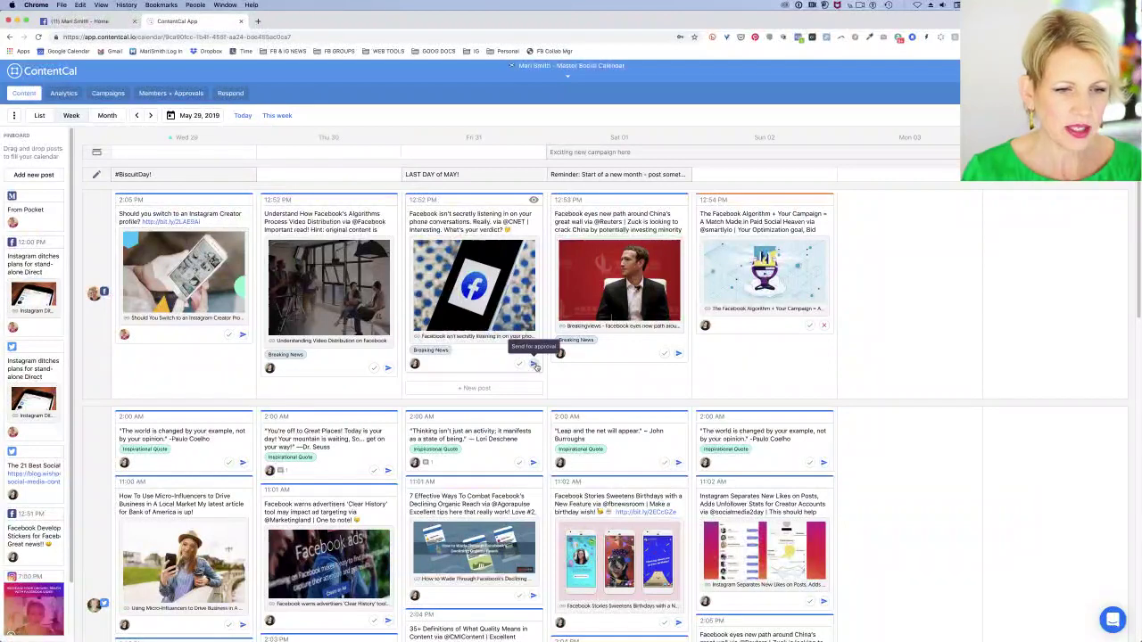
Send Friday's Facebook post about phone conversations for approval, check its state in the post details, and approve it
click(533, 365)
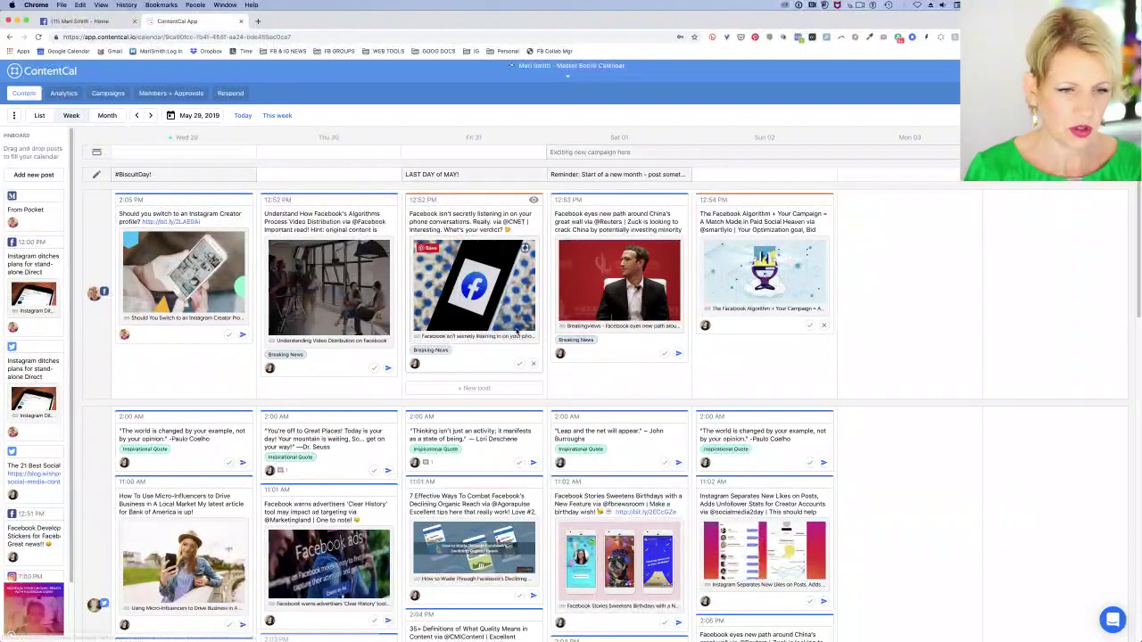
click(472, 223)
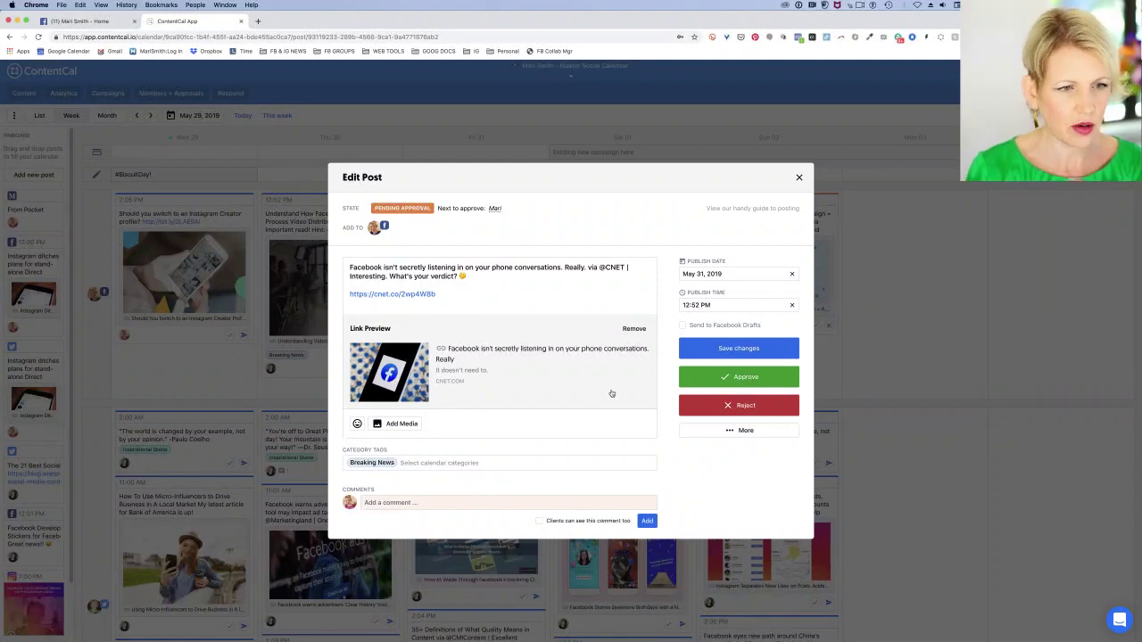
click(798, 179)
click(520, 366)
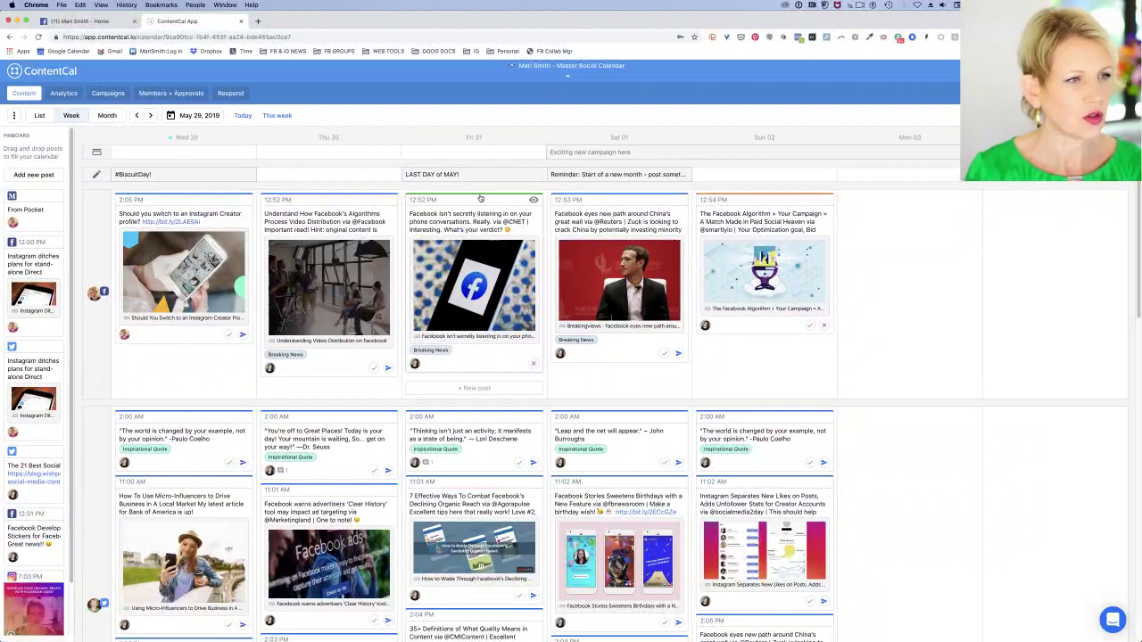
Show the calendar as a list and look through the draft posts scheduled for each day
click(39, 117)
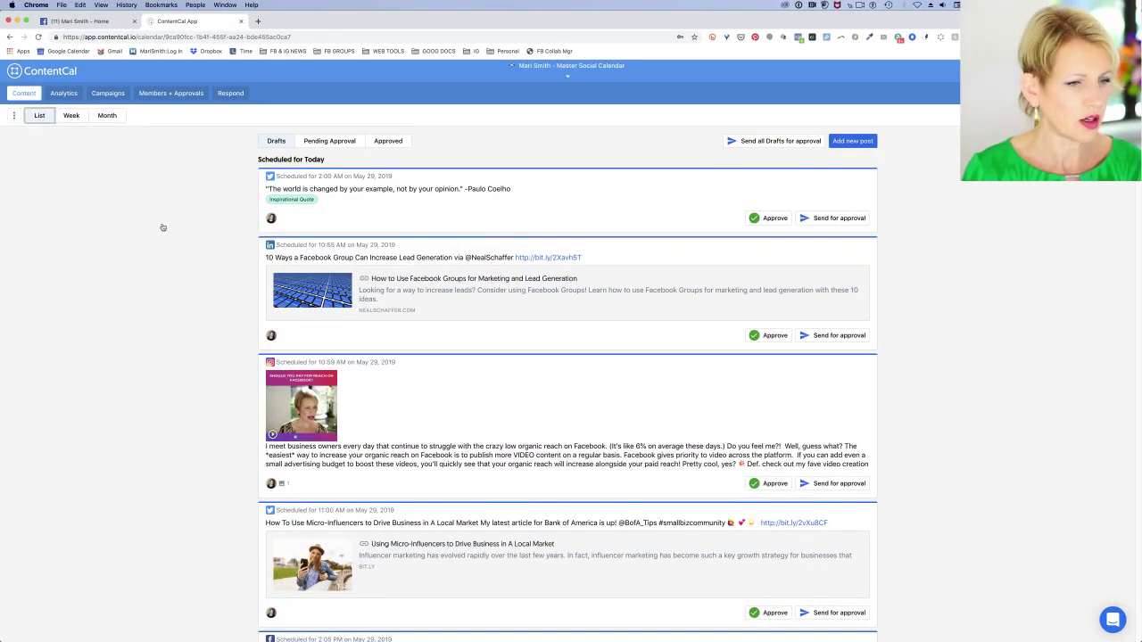
scroll(163, 228, down, 10)
scroll(170, 212, down, 3)
scroll(171, 212, up, 15)
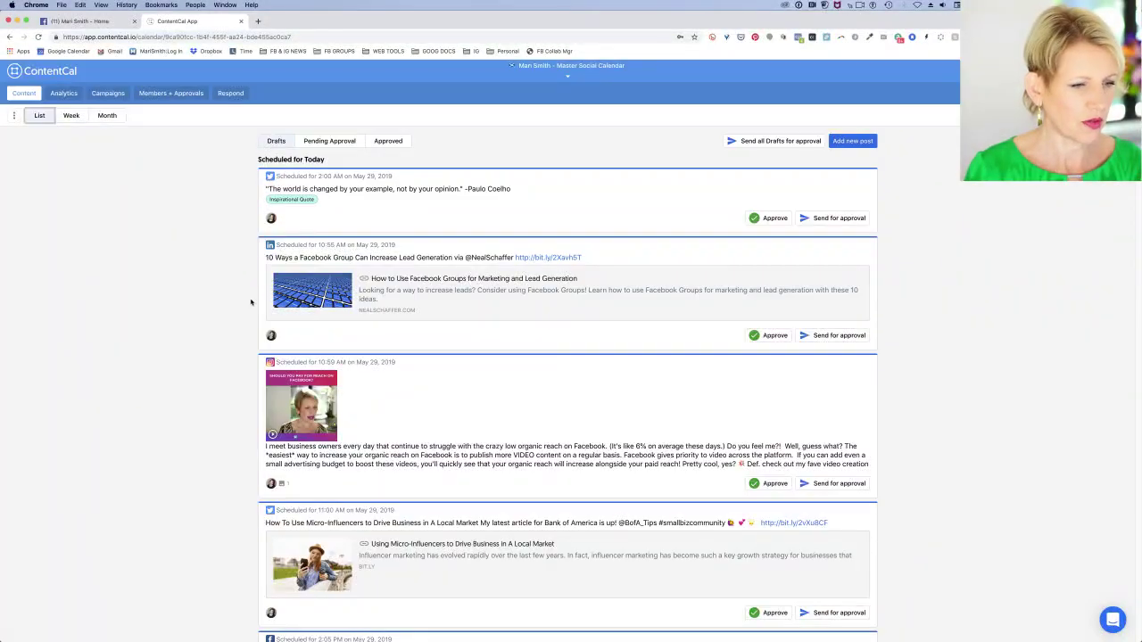
scroll(197, 327, down, 10)
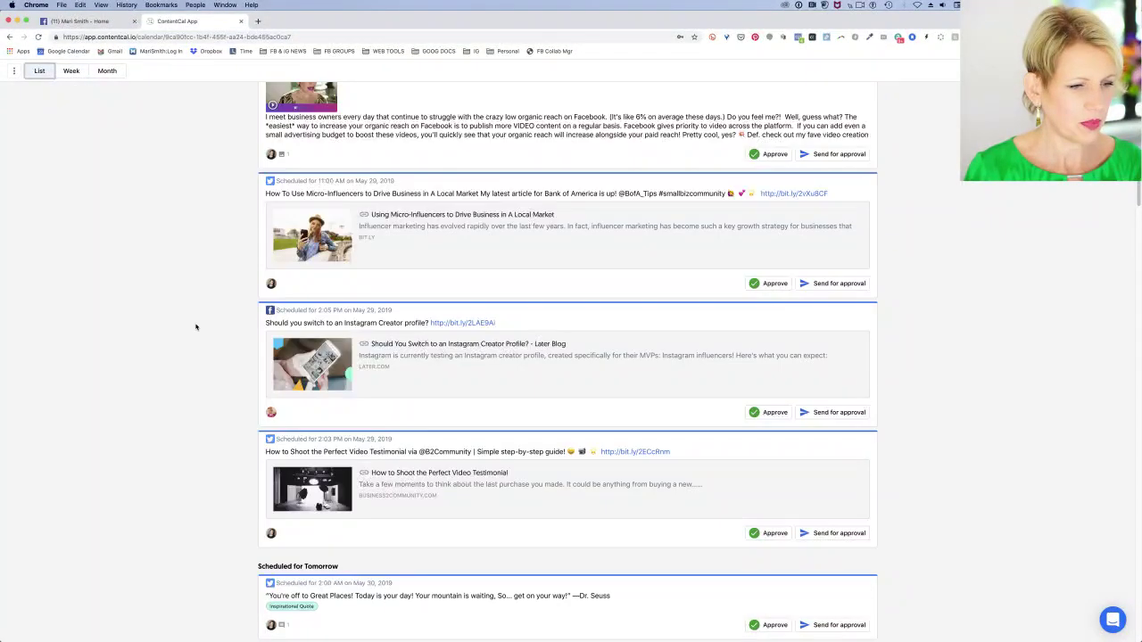
scroll(196, 327, down, 5)
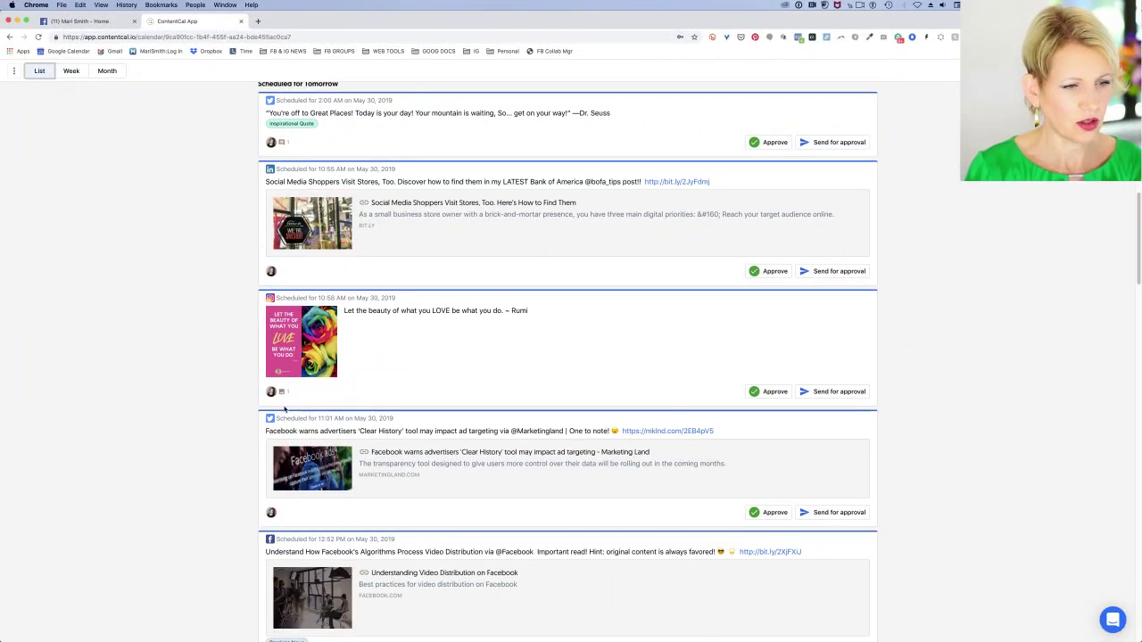
scroll(511, 437, down, 8)
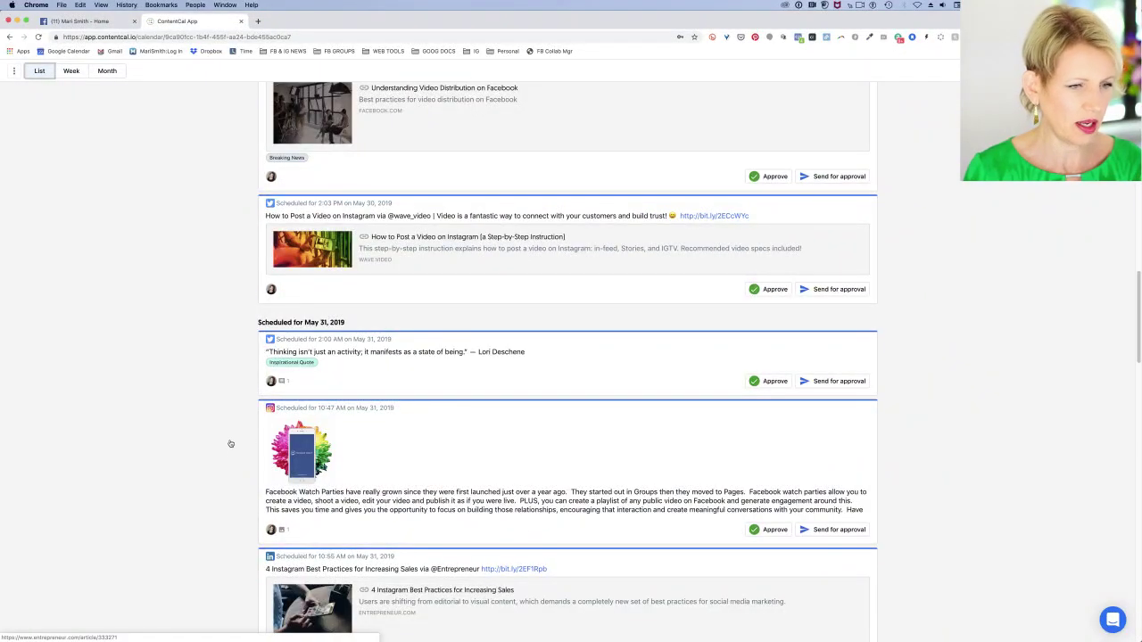
scroll(230, 443, down, 3)
scroll(230, 443, down, 8)
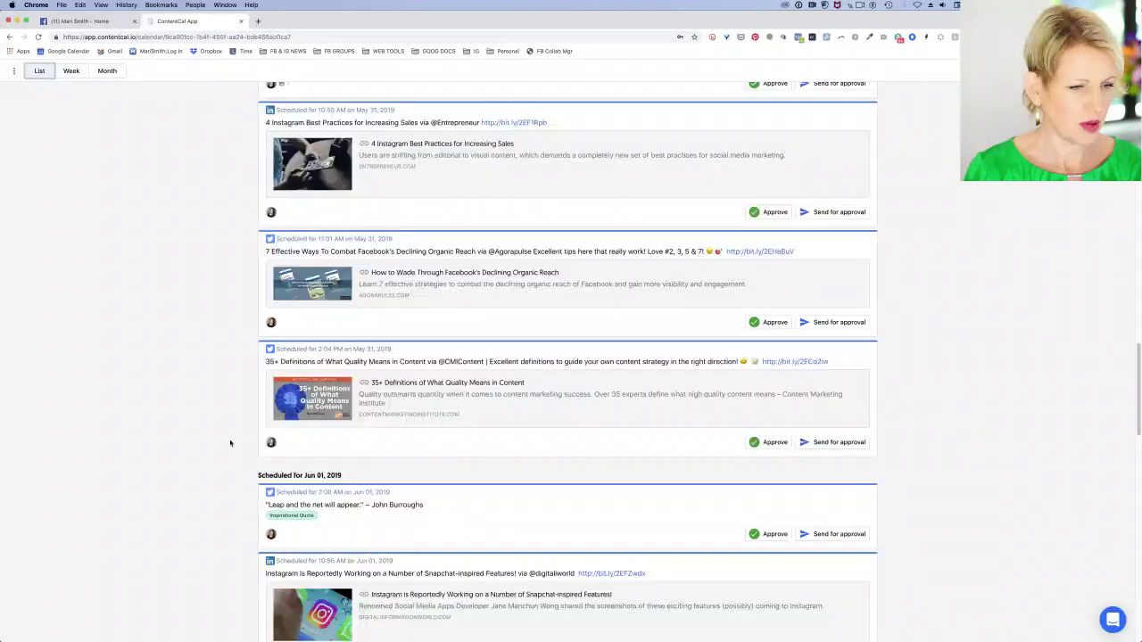
Show the calendar by week and look through the posts stored in the Pinboard
scroll(230, 443, down, 15)
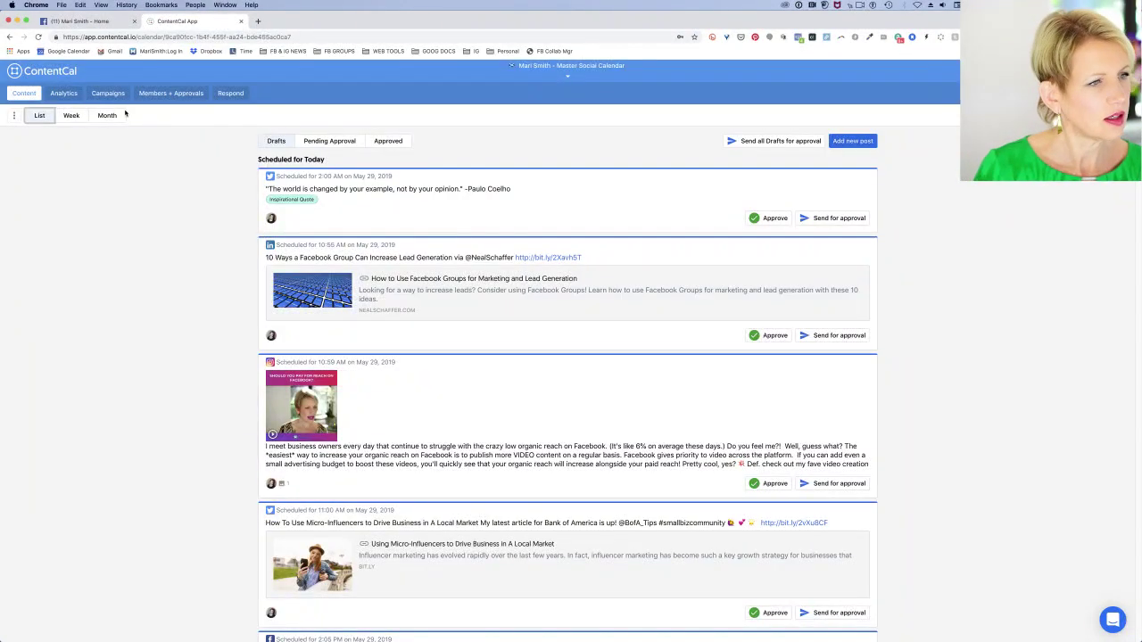
click(72, 115)
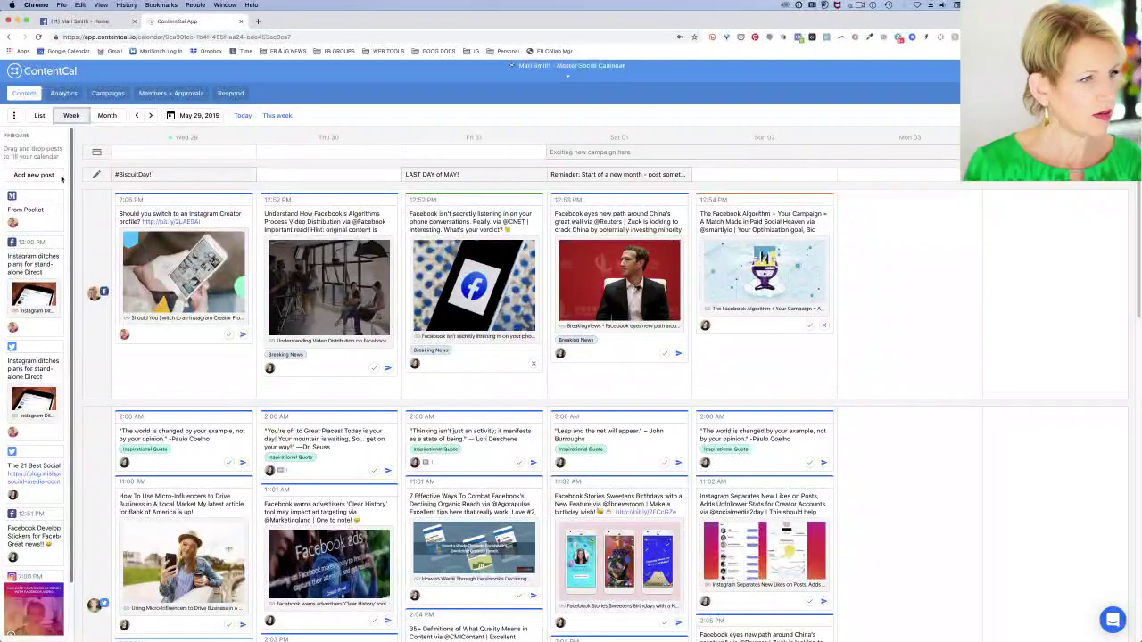
click(14, 116)
click(15, 116)
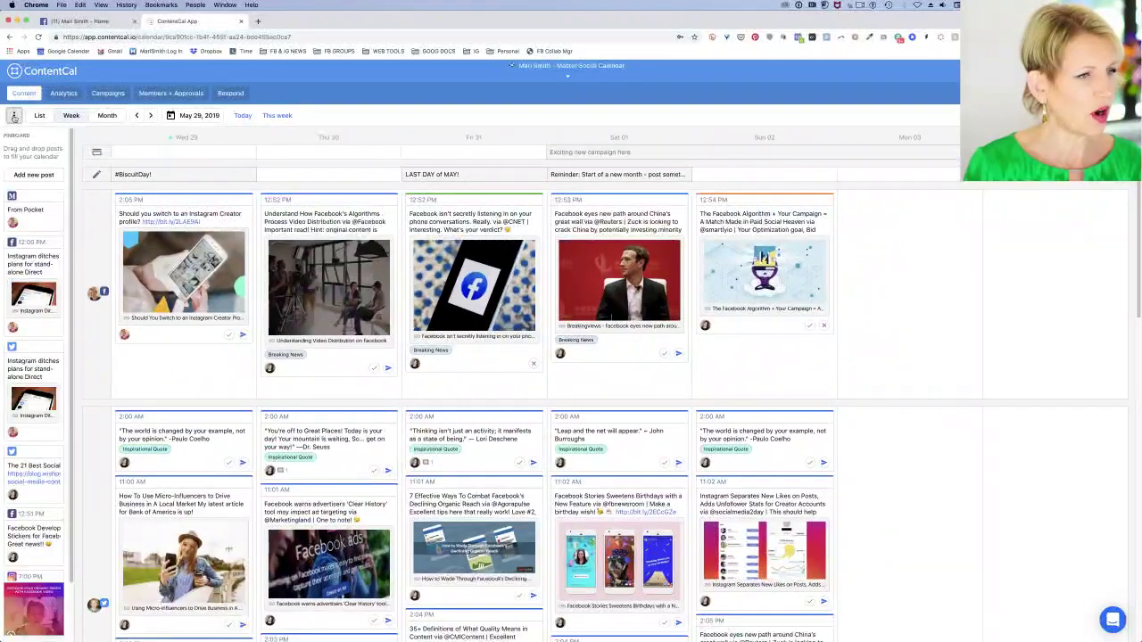
scroll(33, 352, down, 2)
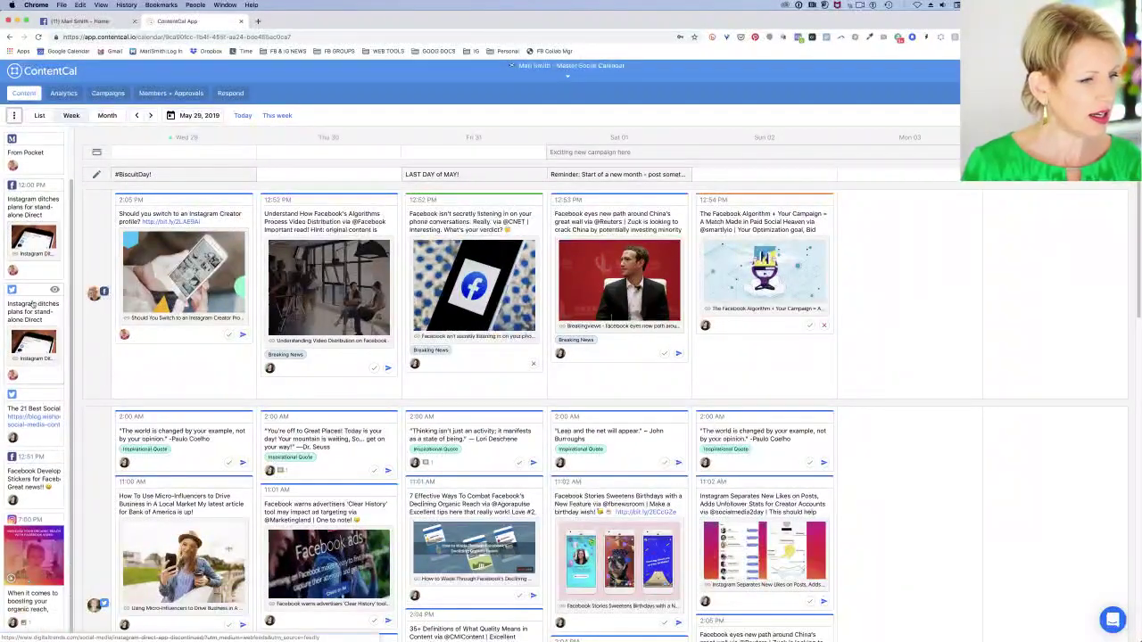
scroll(36, 375, up, 2)
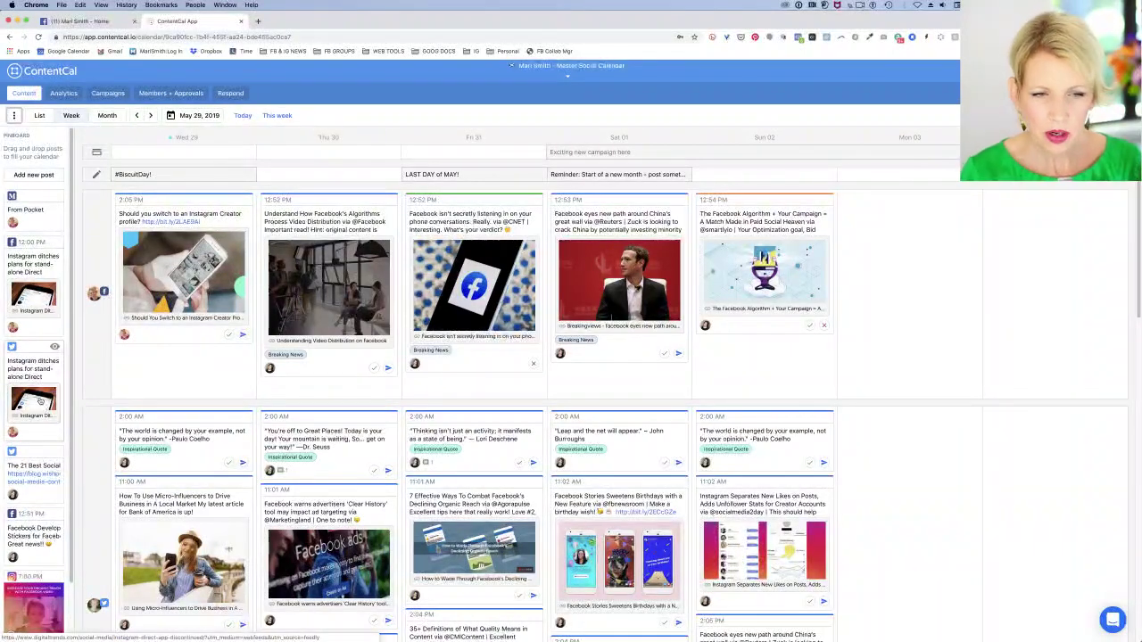
Switch to Flipboard in a new browser tab and browse the stories in its Facebook section
click(258, 21)
click(807, 419)
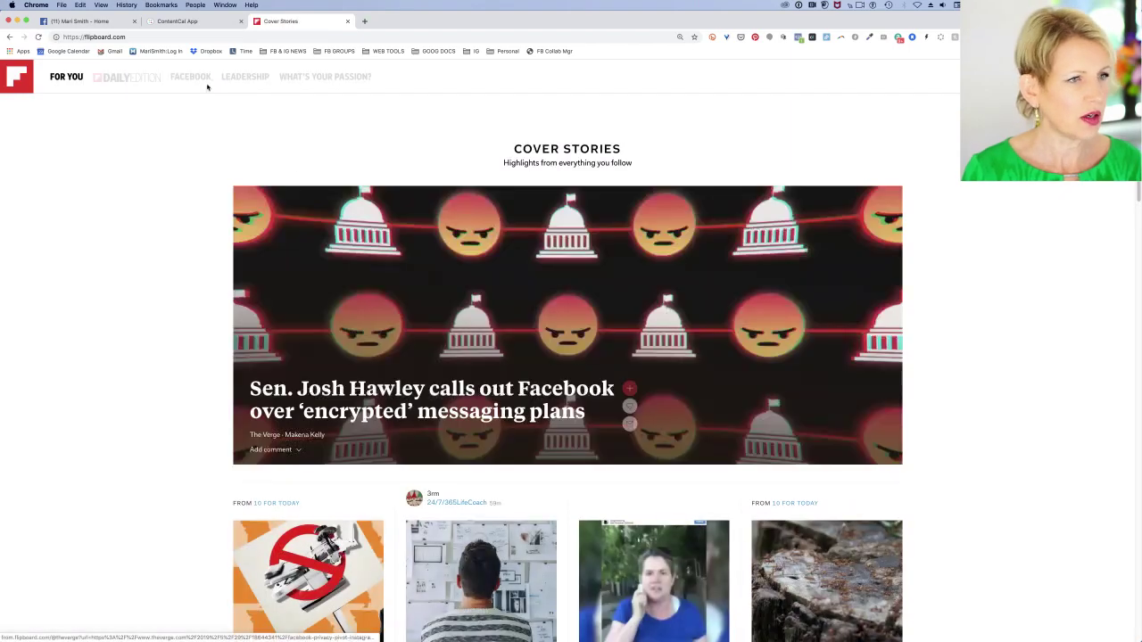
click(192, 77)
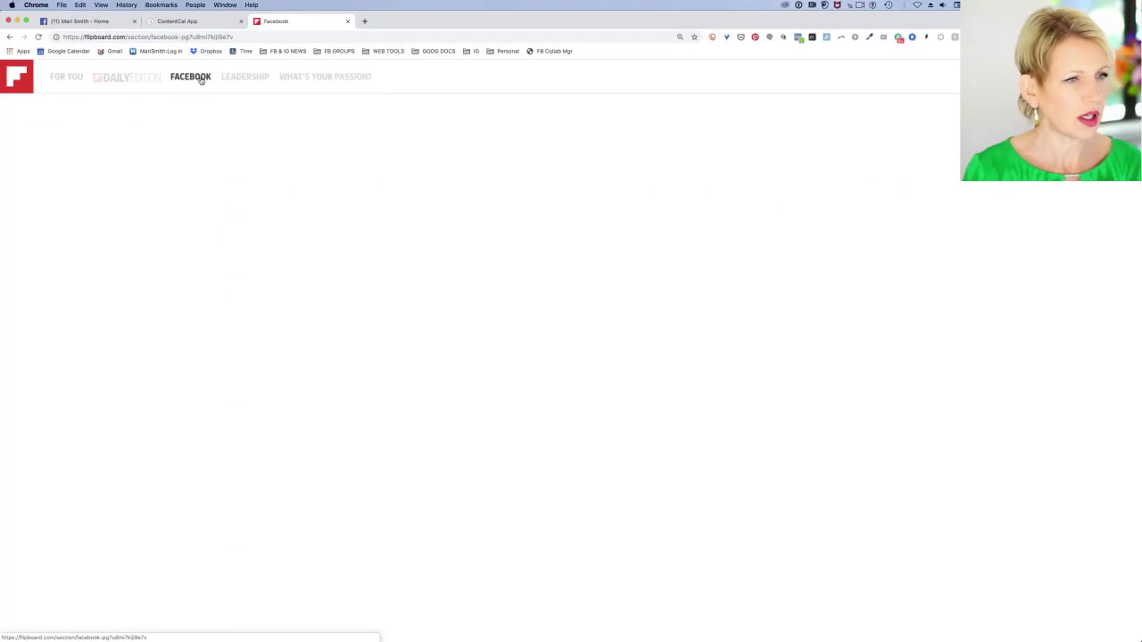
scroll(139, 306, down, 2)
scroll(939, 429, down, 1)
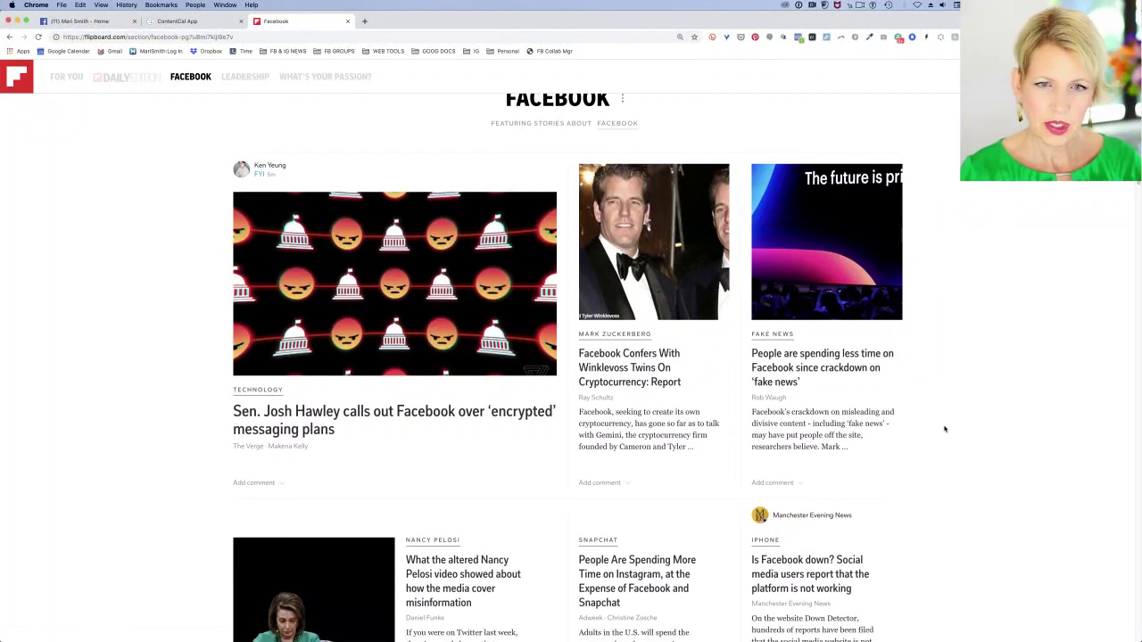
scroll(945, 429, down, 4)
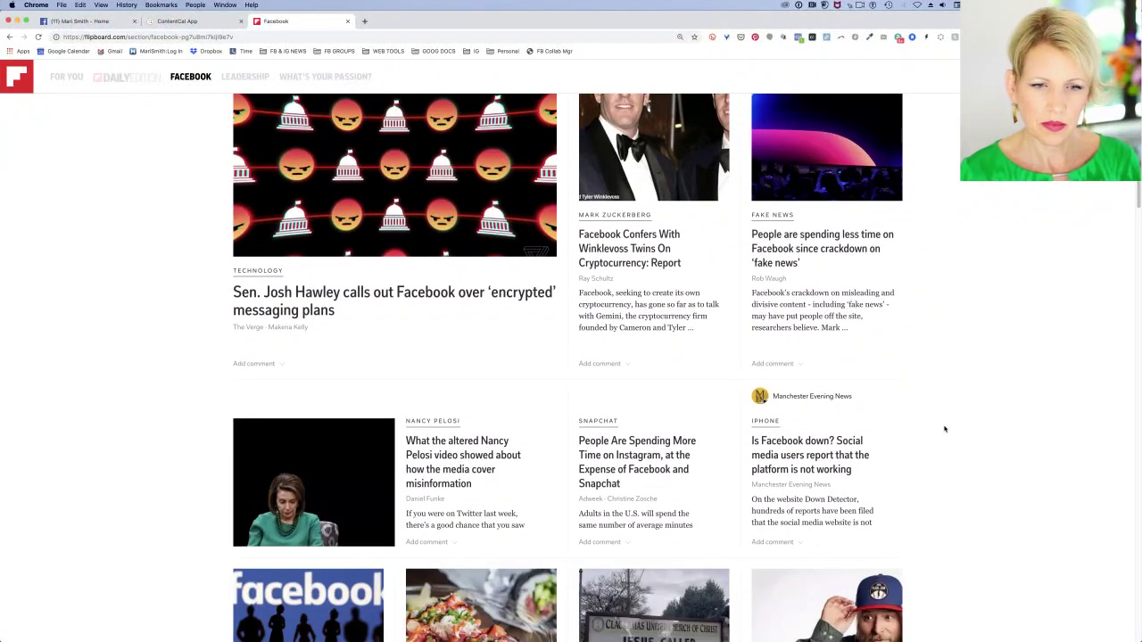
scroll(945, 429, down, 4)
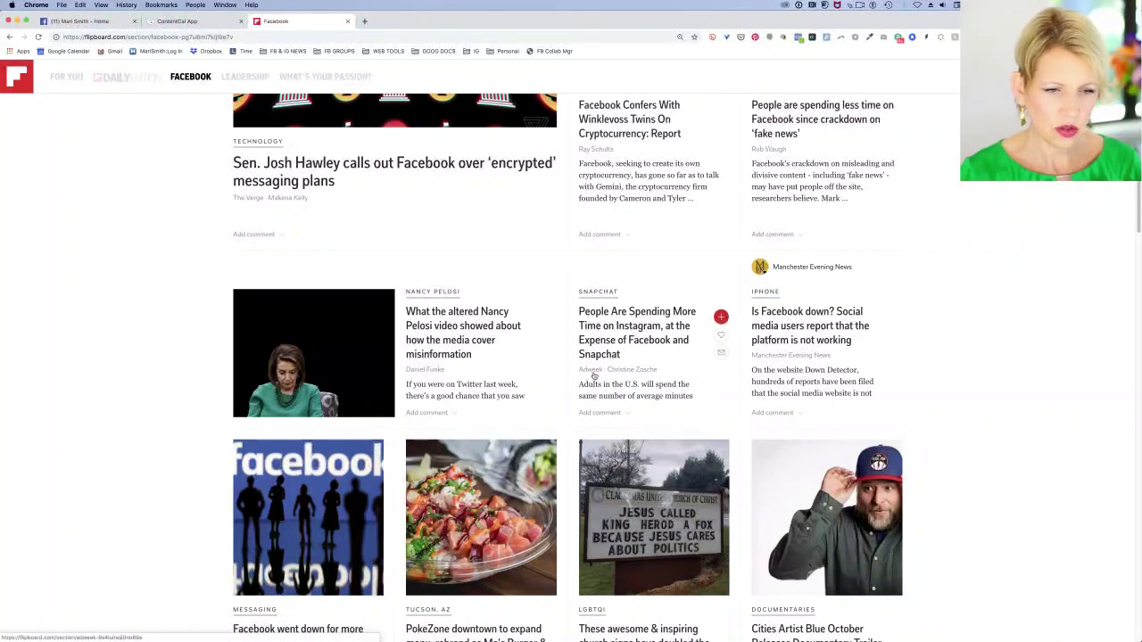
Open the story about people spending more time on Instagram, follow its link to the original Adweek article, and skim it
click(624, 330)
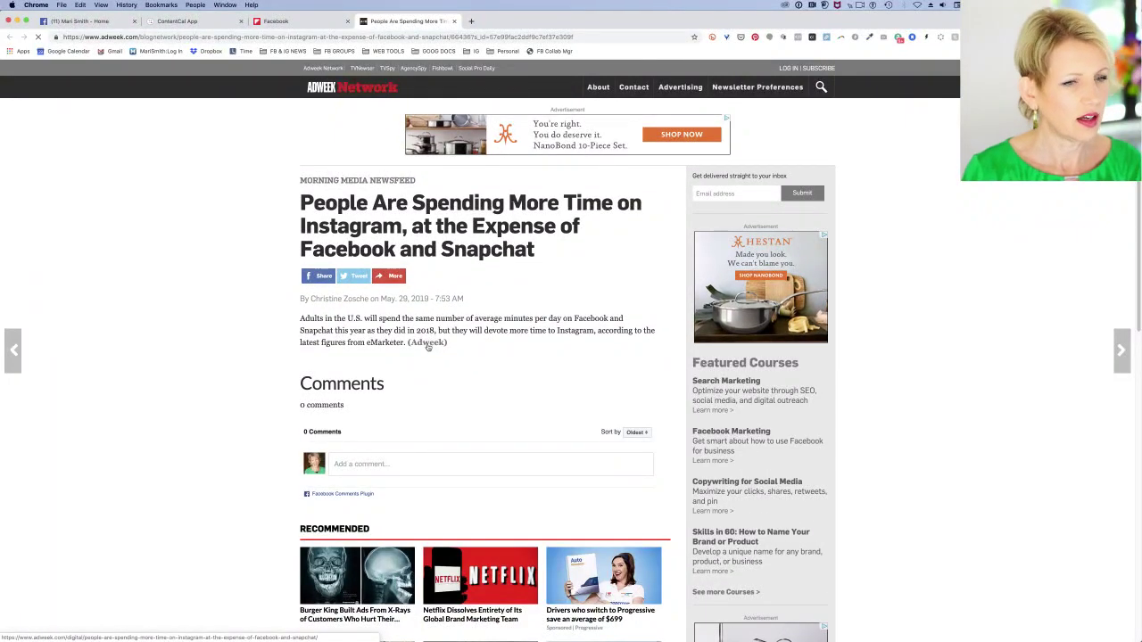
click(427, 343)
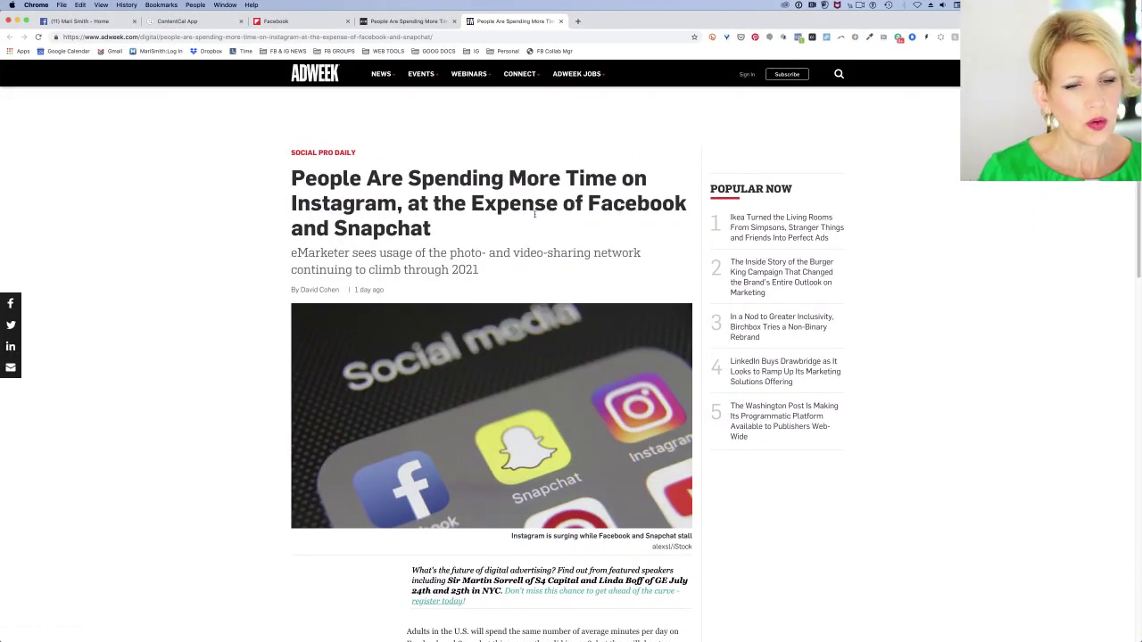
scroll(535, 214, down, 5)
scroll(535, 214, down, 10)
scroll(535, 217, up, 15)
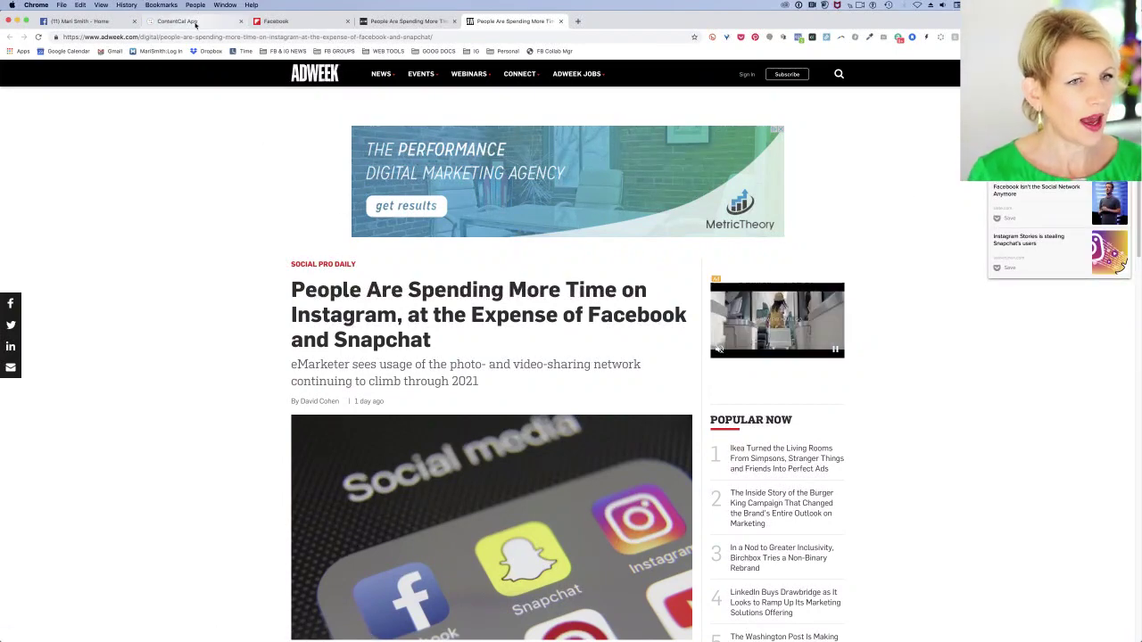
Return to the ContentCal calendar, look over its channel rows, and try to move the "From Pocket" post out of the Pinboard
click(179, 20)
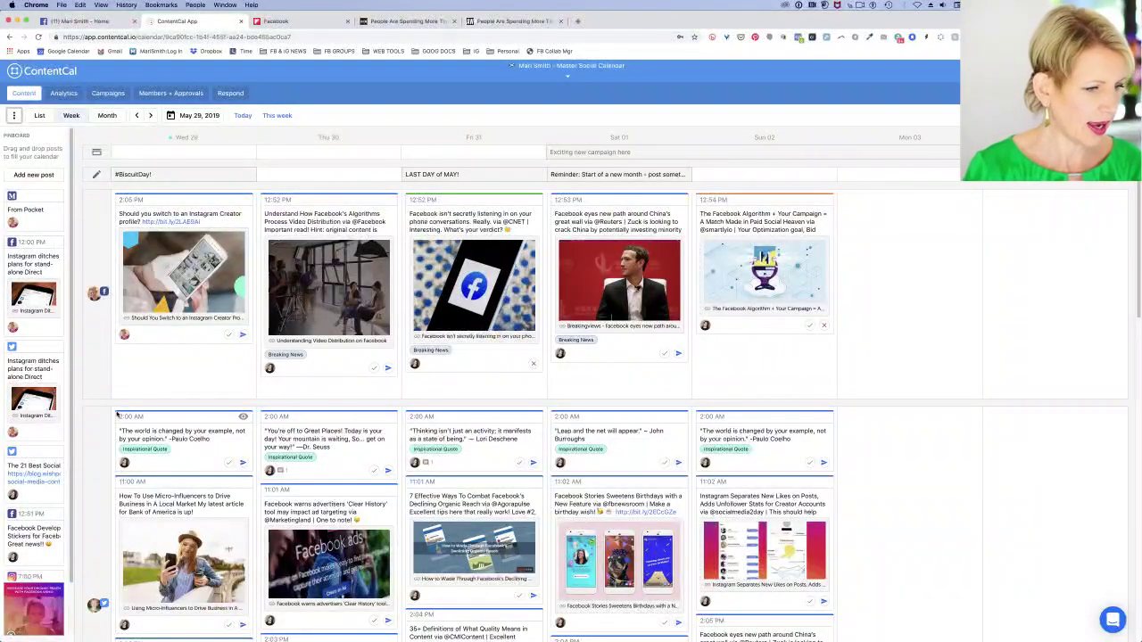
scroll(117, 413, down, 15)
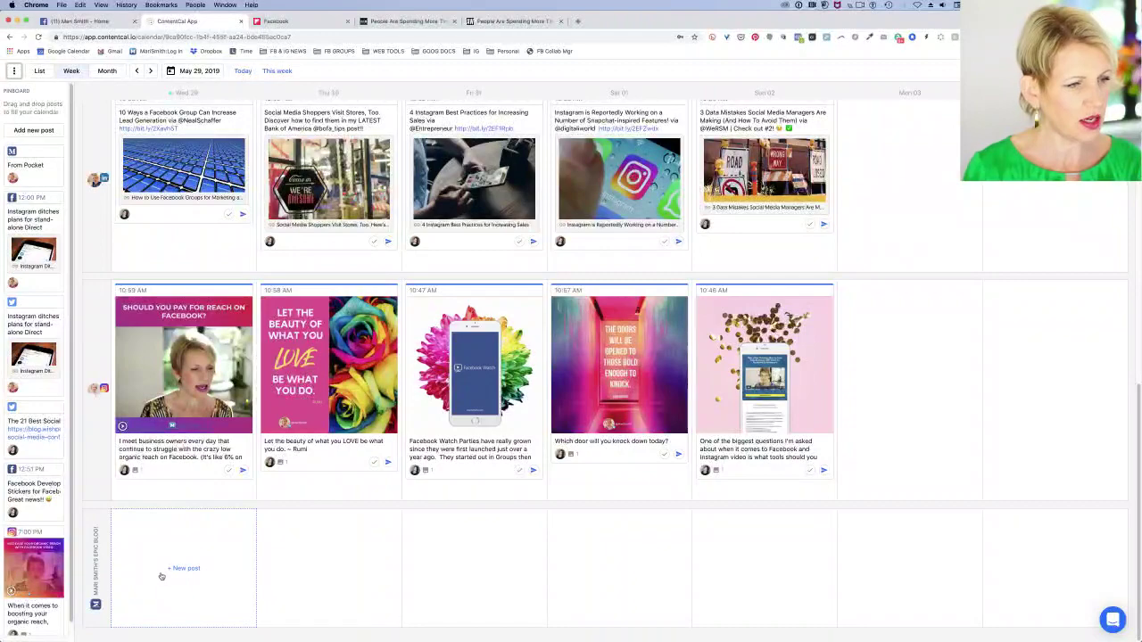
scroll(173, 576, up, 5)
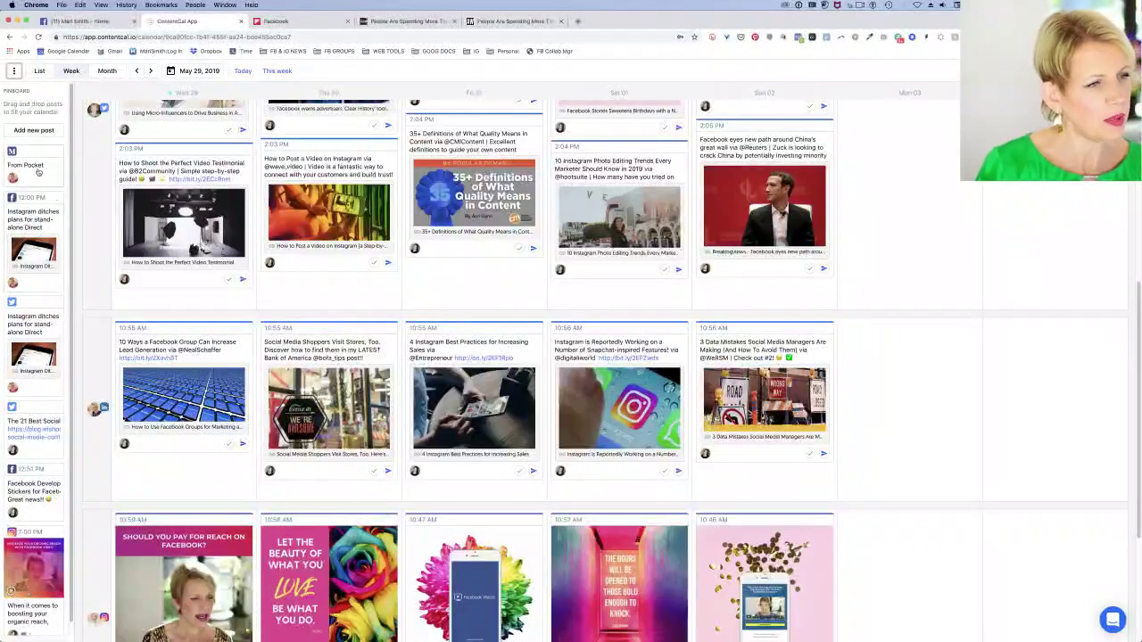
drag(37, 171, 102, 301)
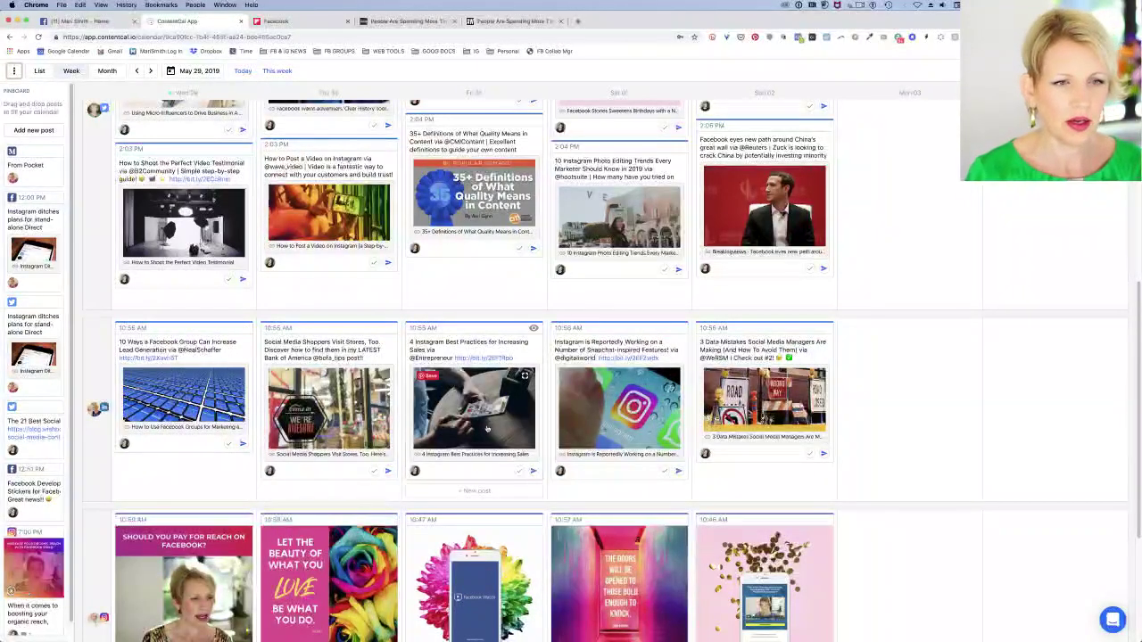
Reschedule Sunday's 2:05 PM Twitter post about China's great wall to Friday and Saturday's "Leap and the net will appear" quote to Thursday
scroll(769, 347, up, 2)
drag(796, 212, 466, 259)
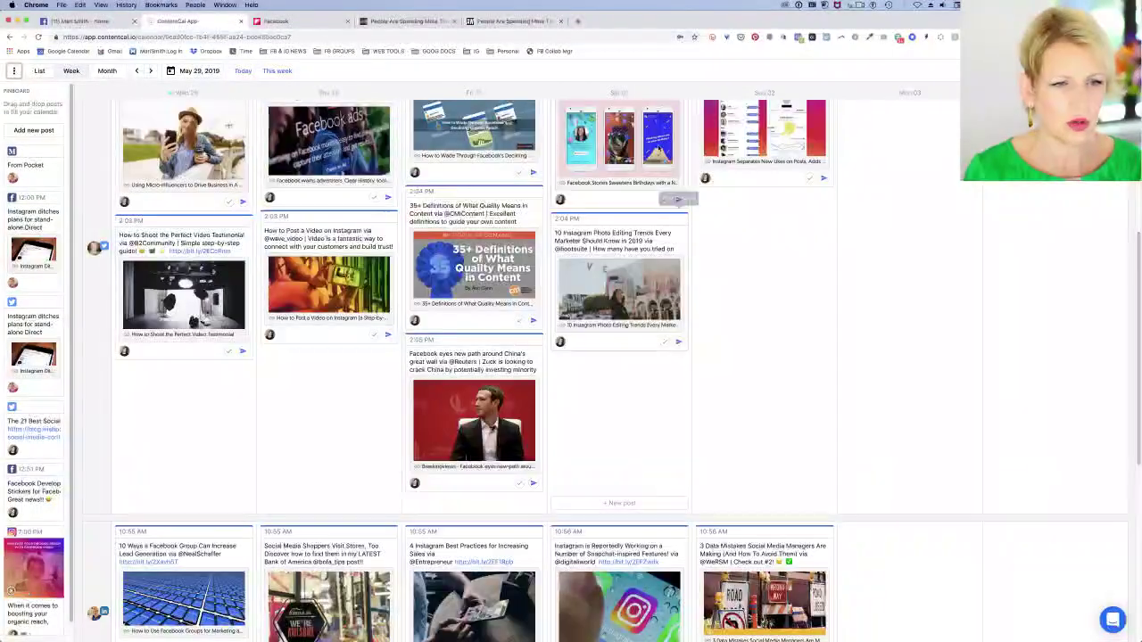
scroll(634, 289, up, 3)
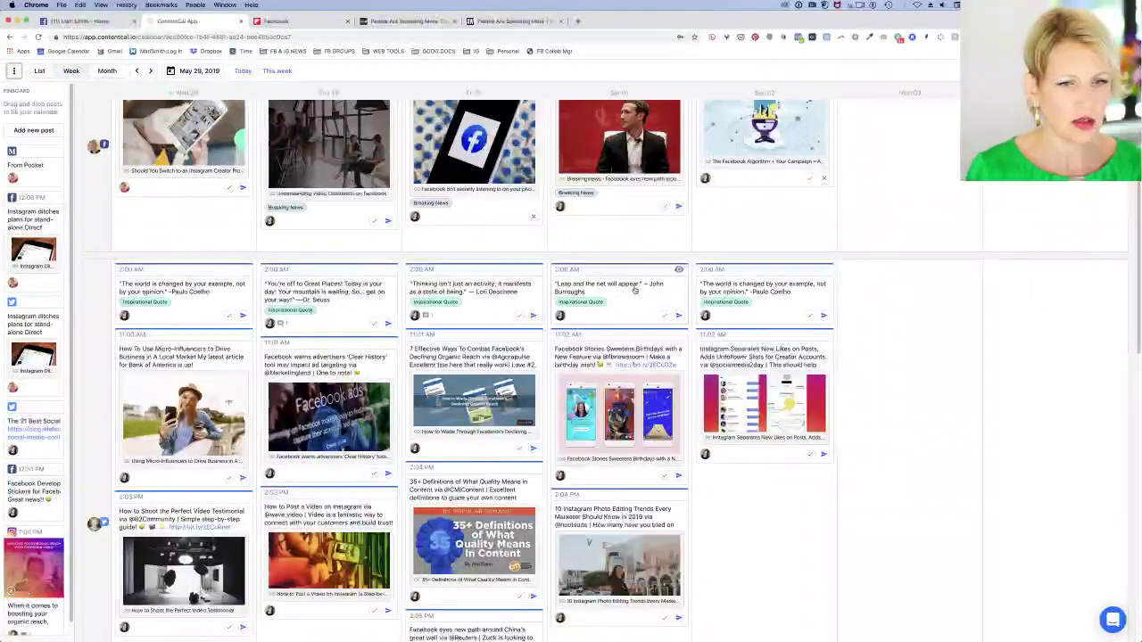
drag(634, 278, 357, 308)
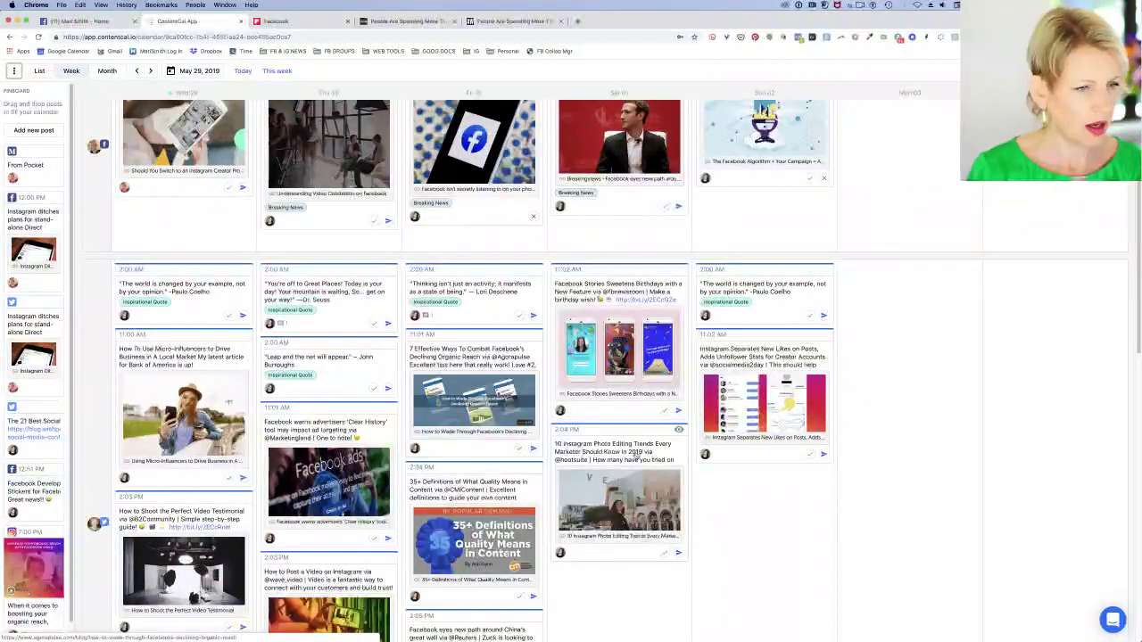
scroll(765, 504, down, 5)
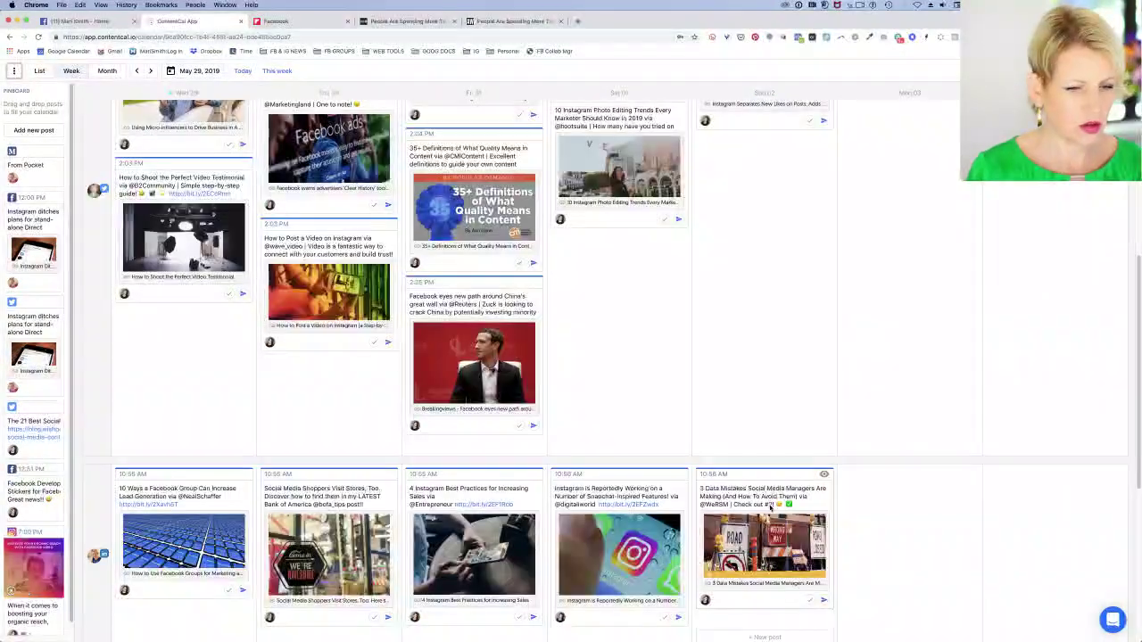
scroll(568, 498, down, 3)
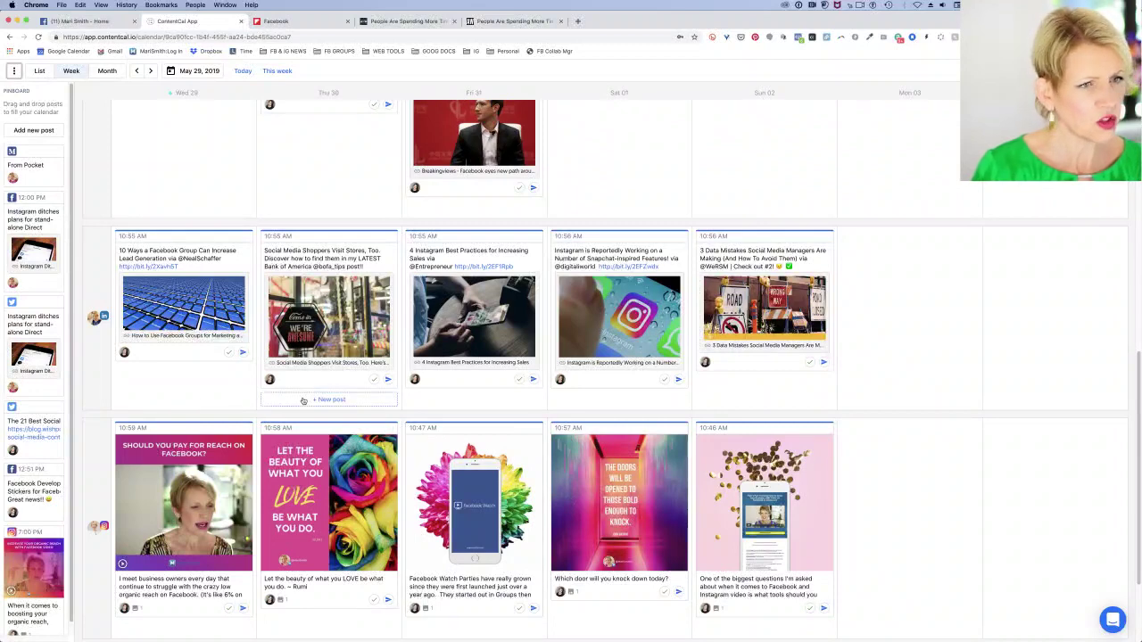
key(super+Tab)
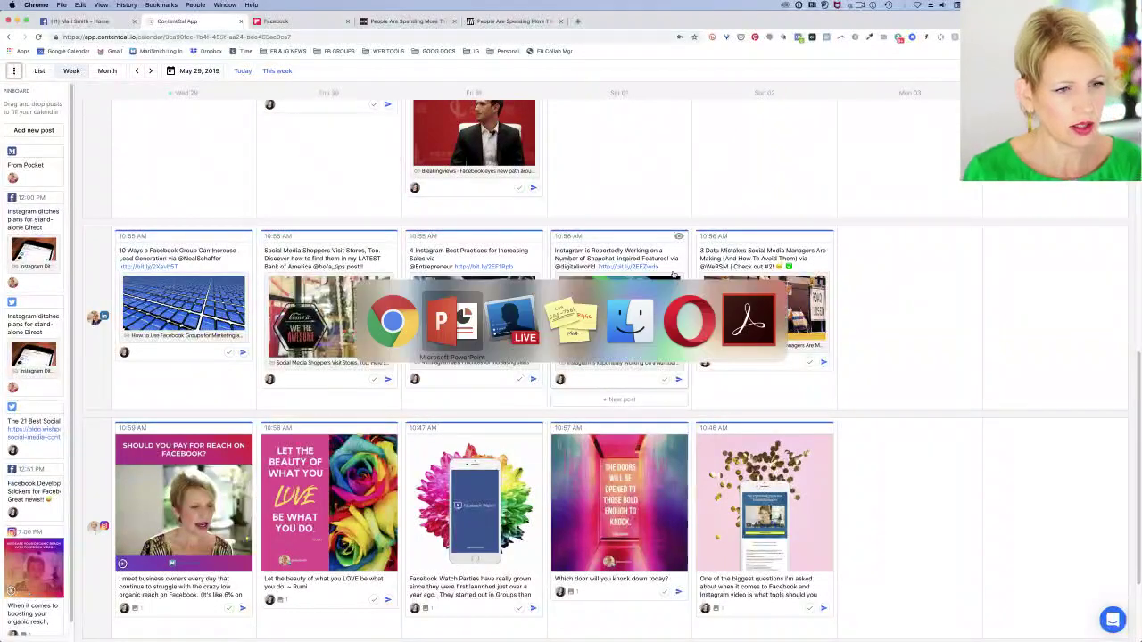
key(Right)
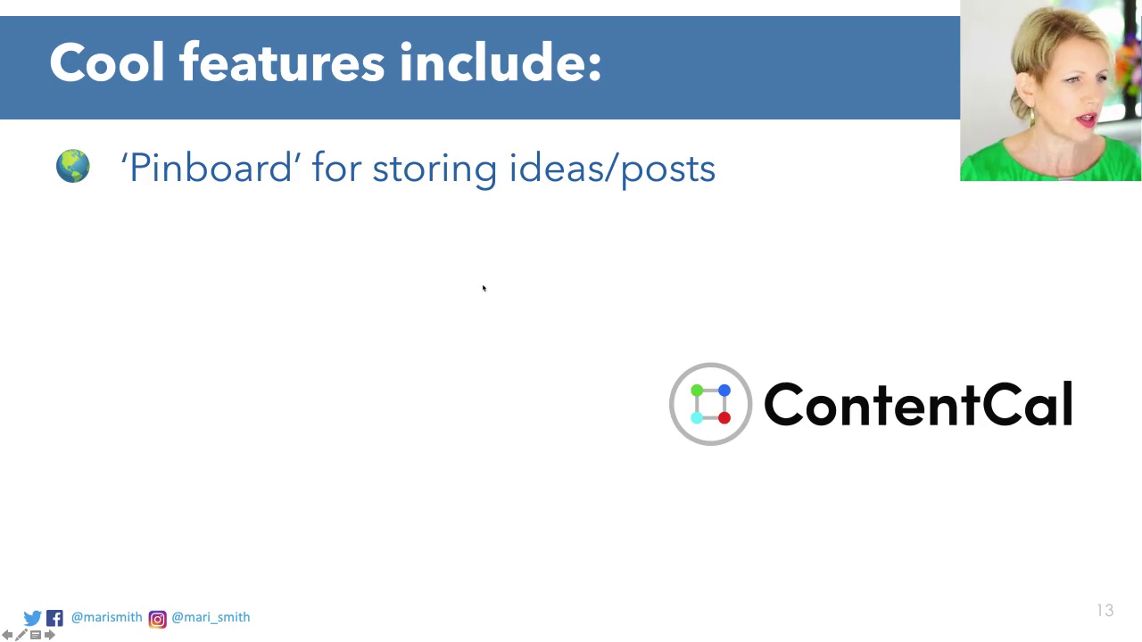
key(super+Tab)
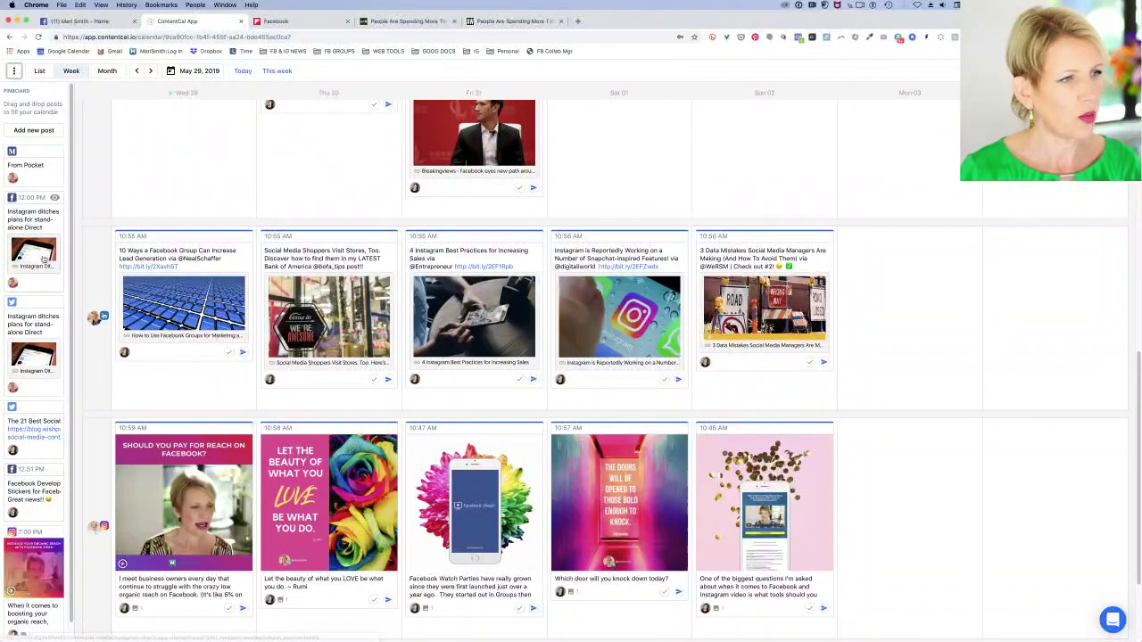
scroll(38, 196, up, 5)
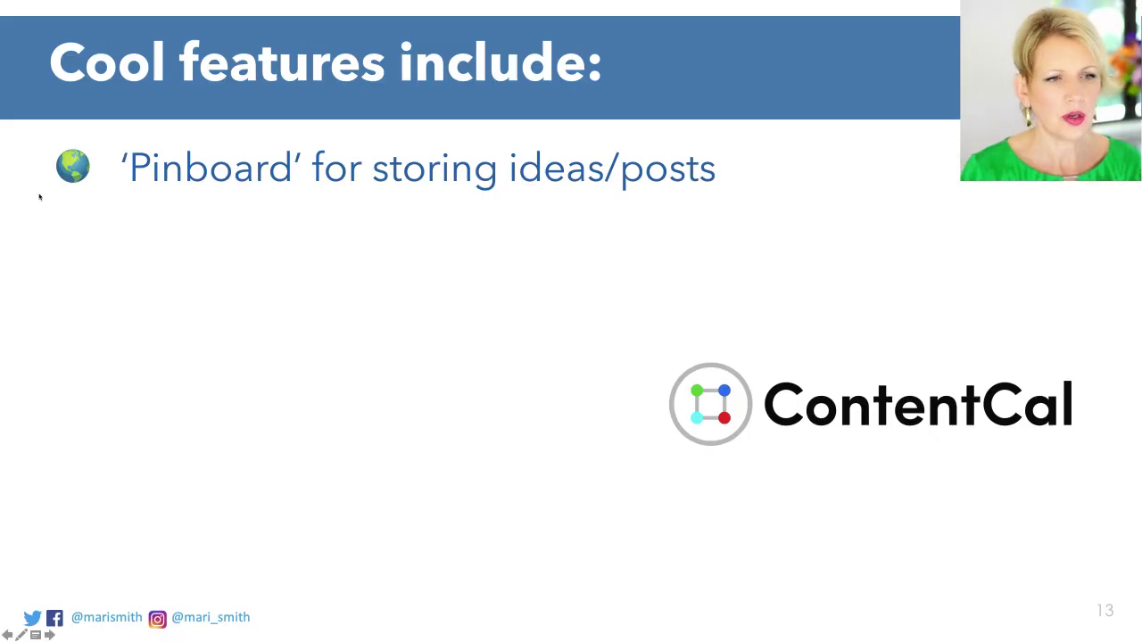
key(Right)
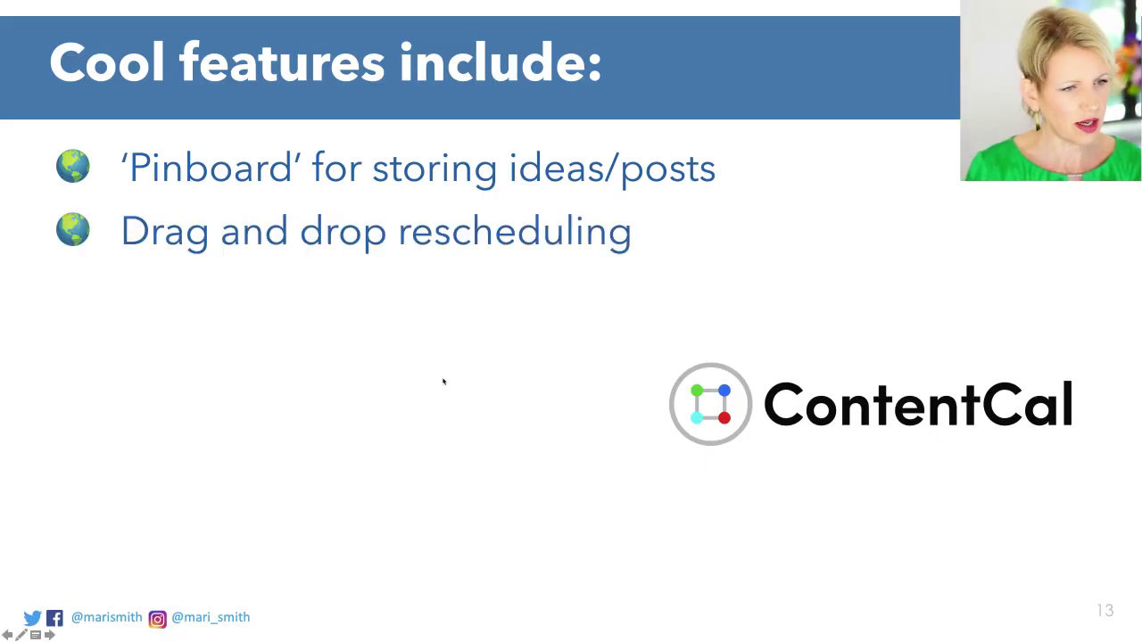
key(Right)
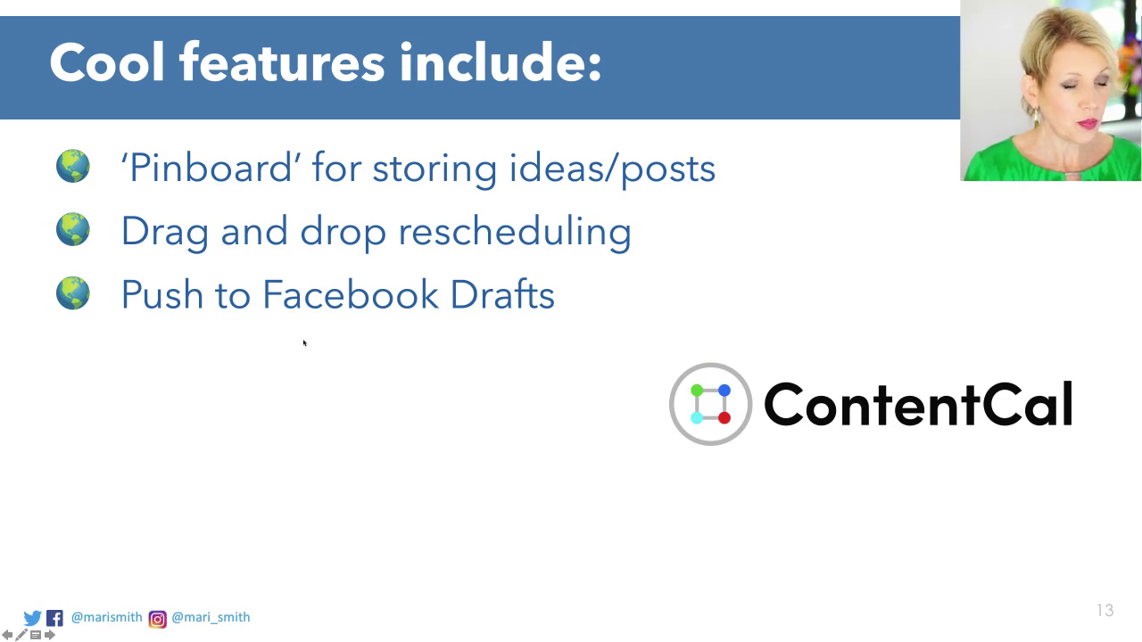